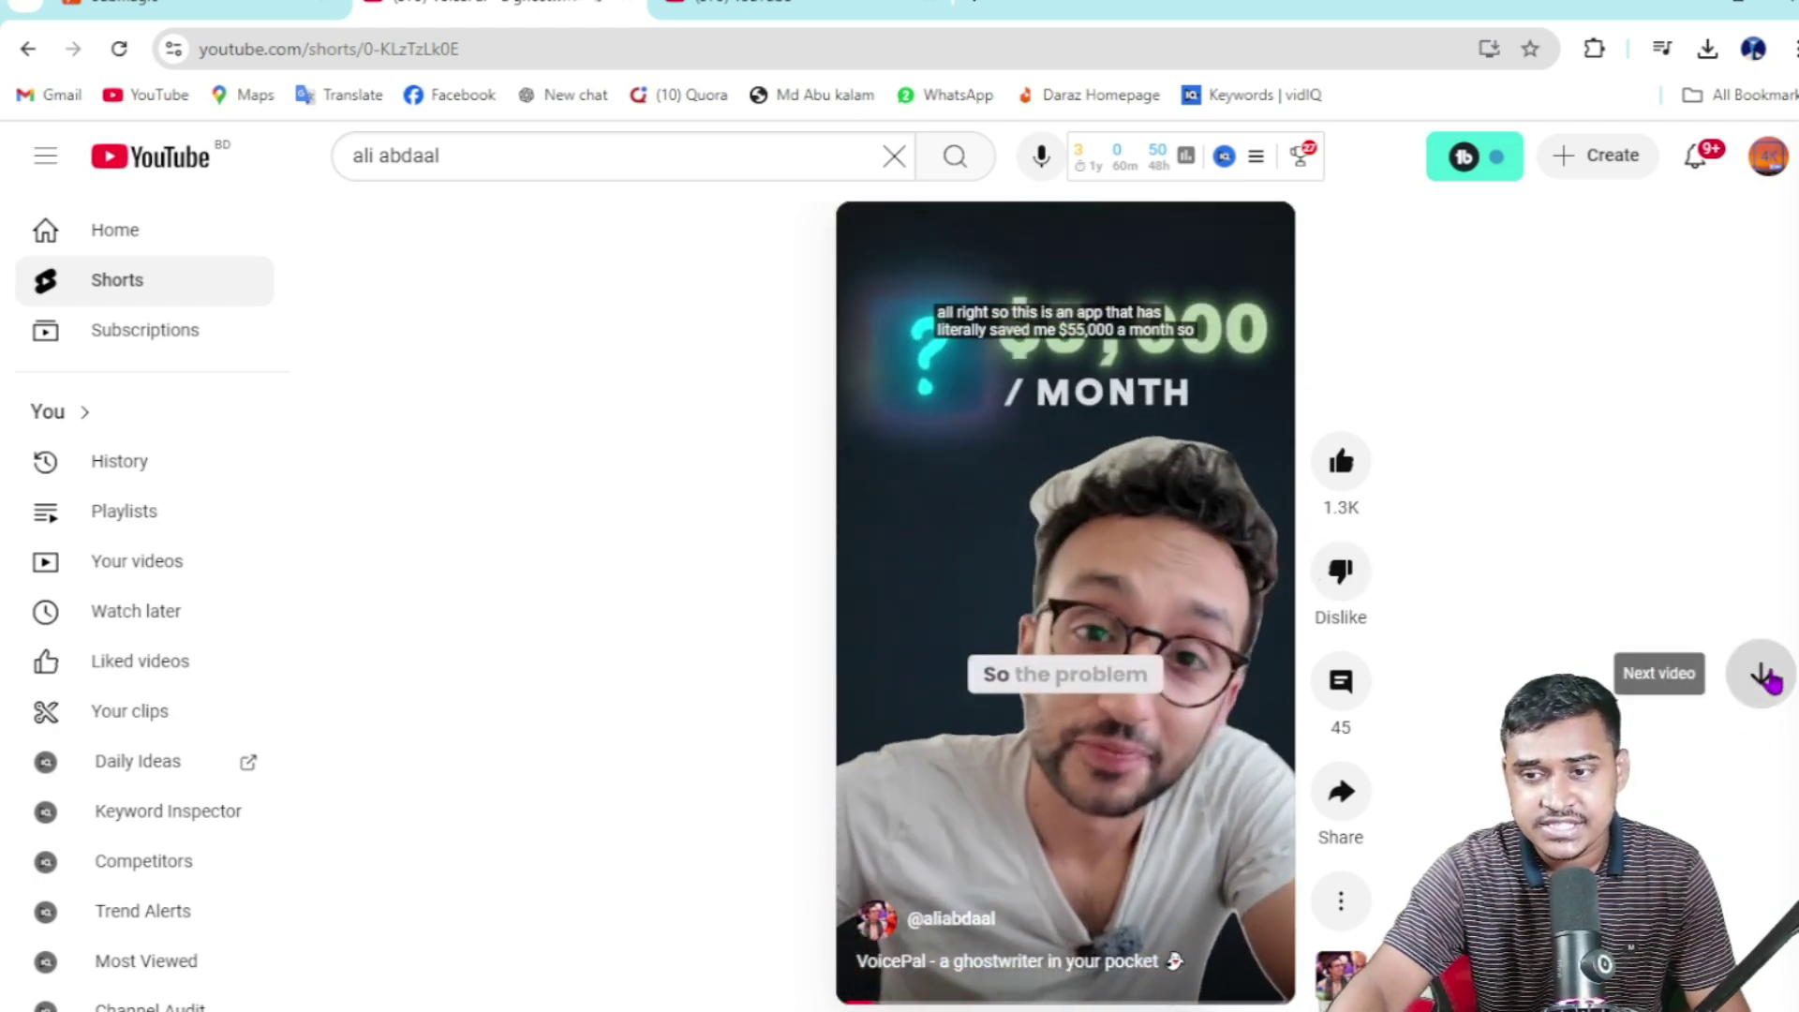
# Skip ahead two Shorts and pause Ali Abdaal's 'The David Goggins Effect' short
pyautogui.click(1764, 674)
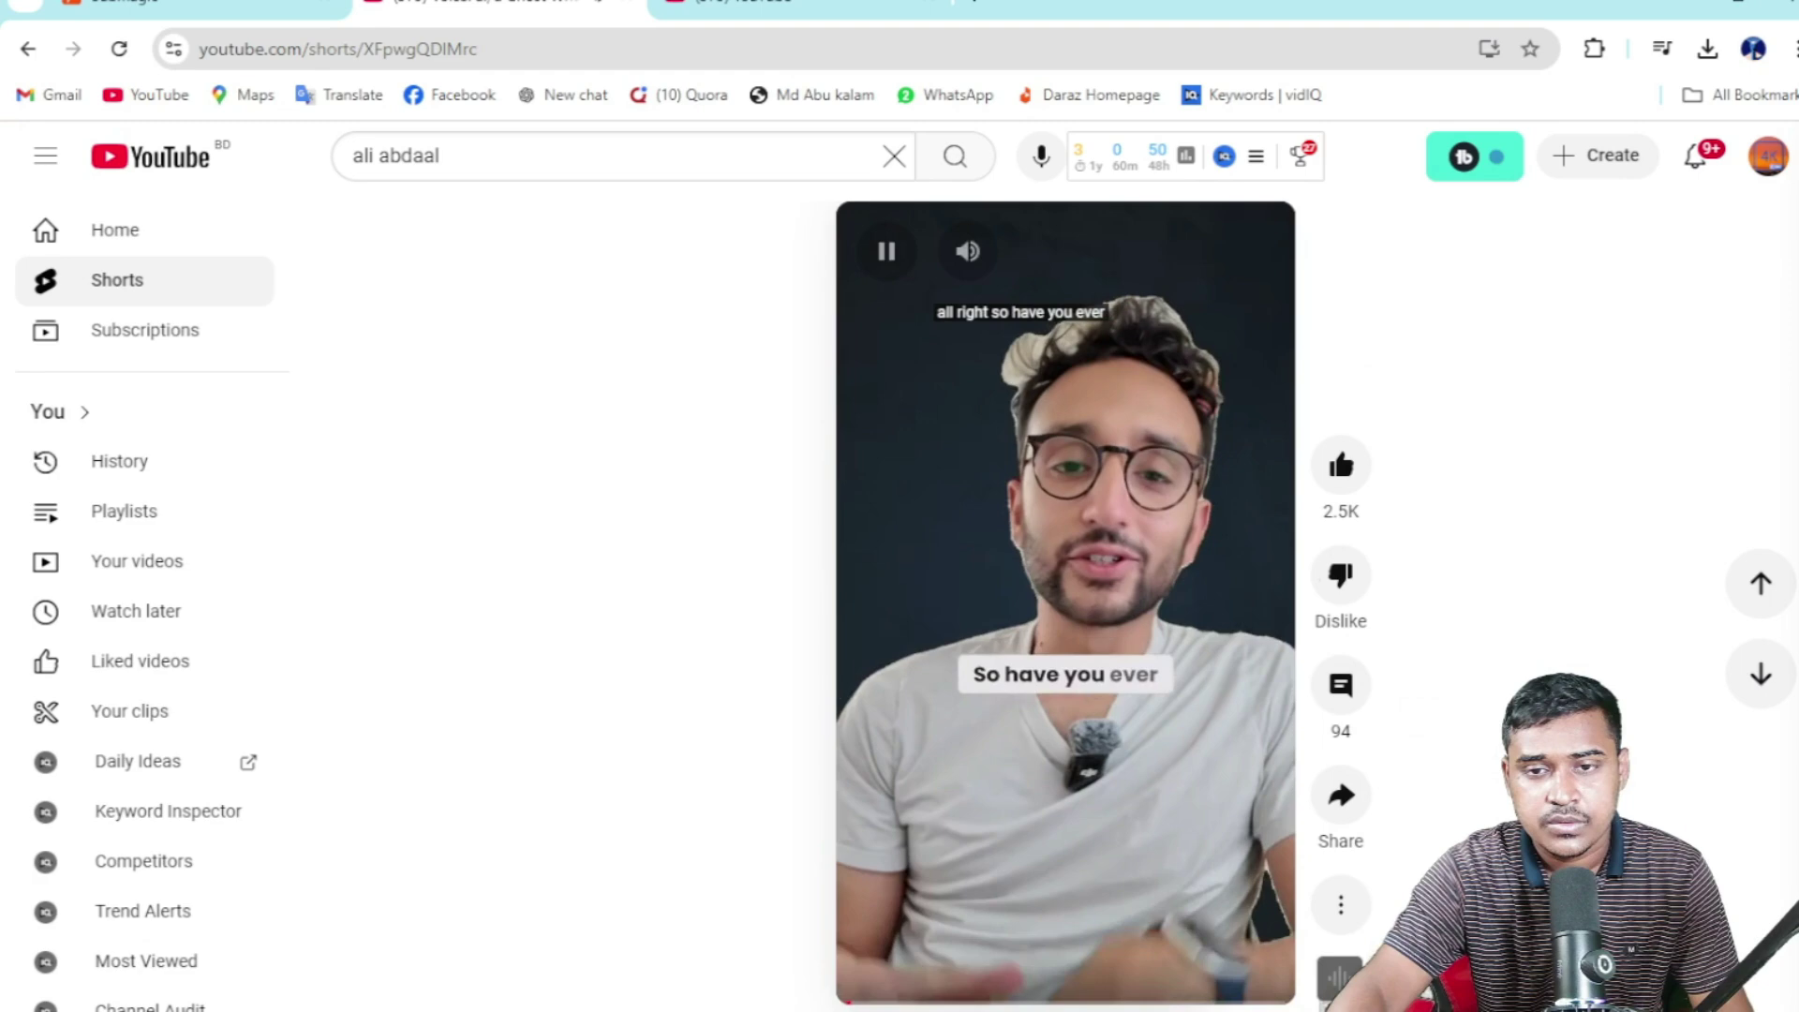
pyautogui.click(1757, 673)
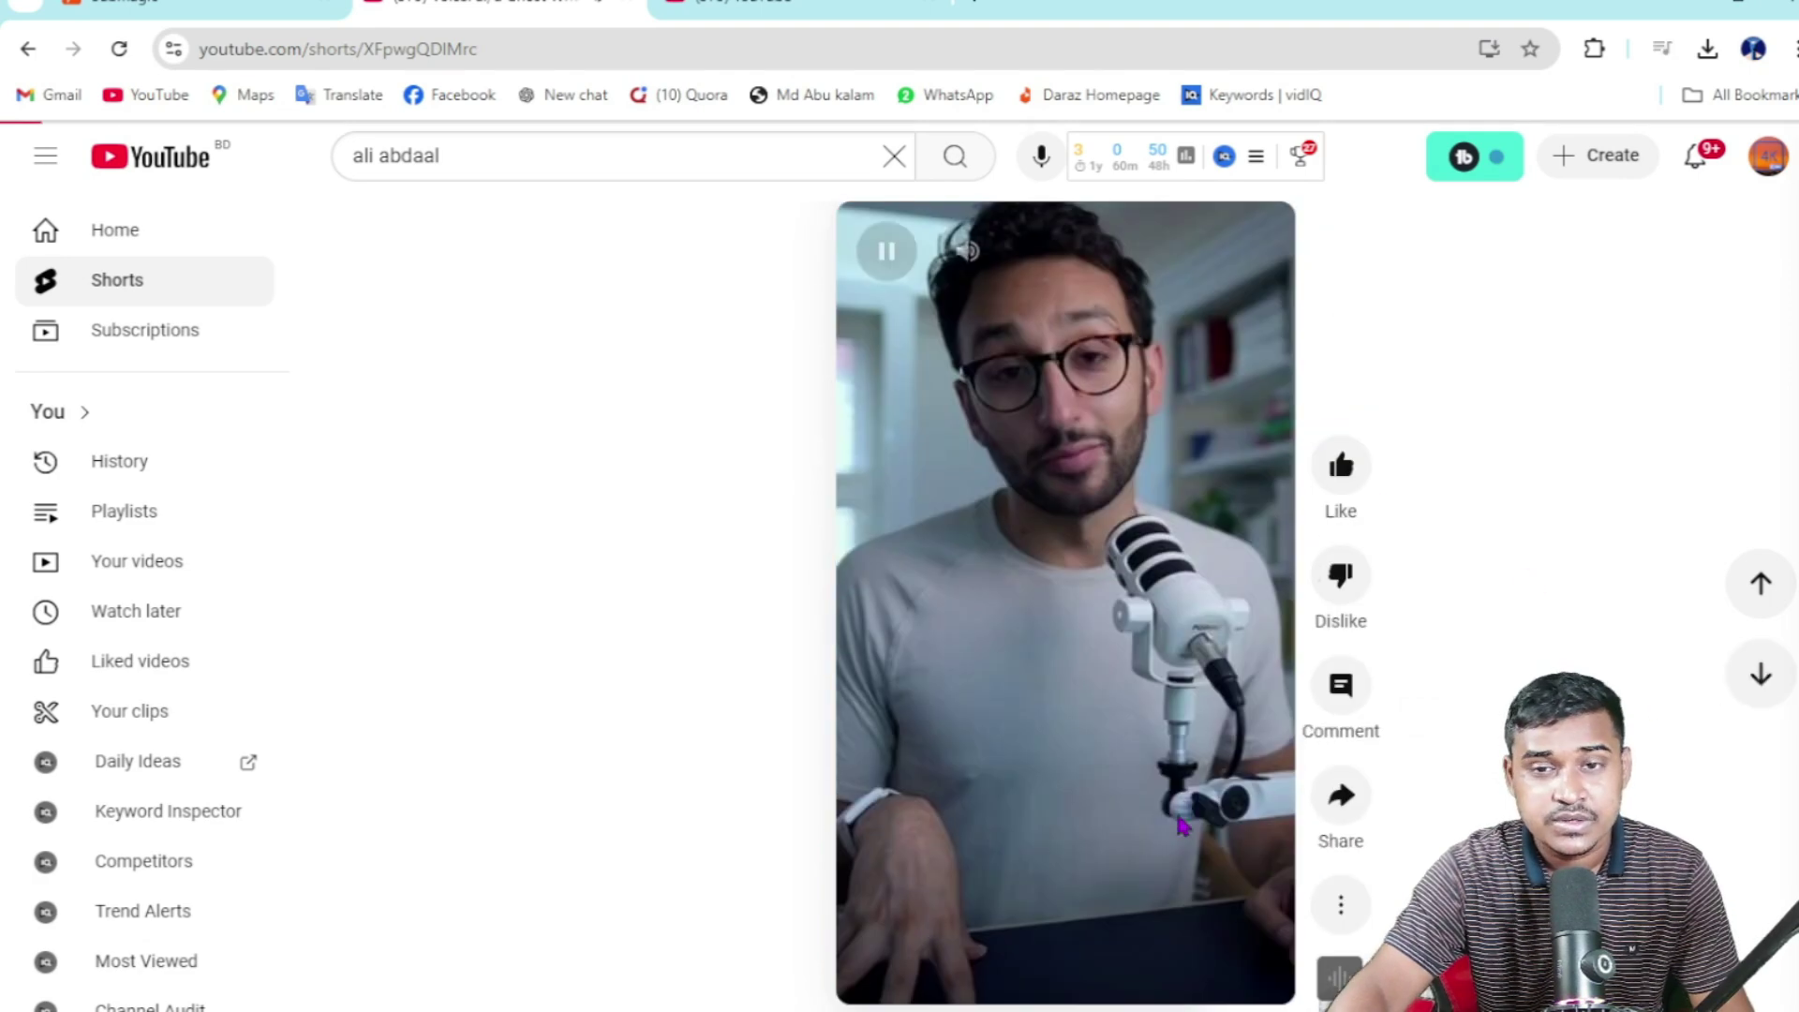
pyautogui.click(1077, 694)
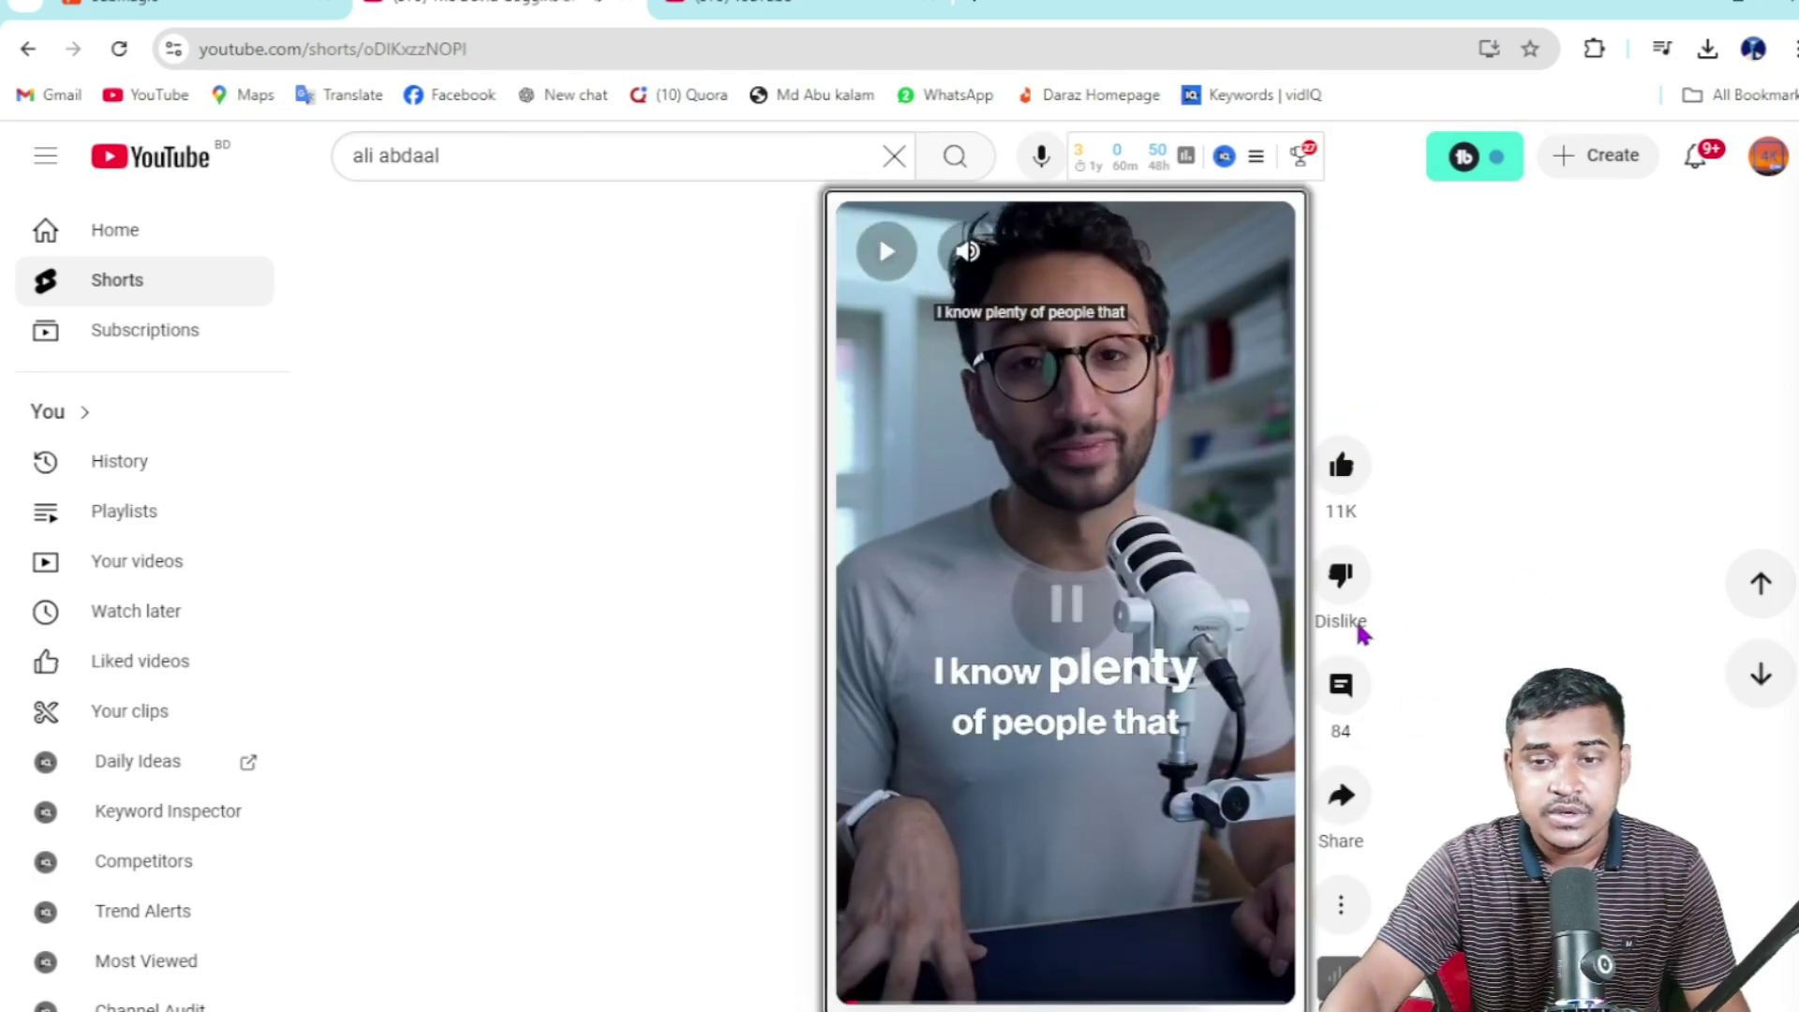
pyautogui.moveTo(916, 413)
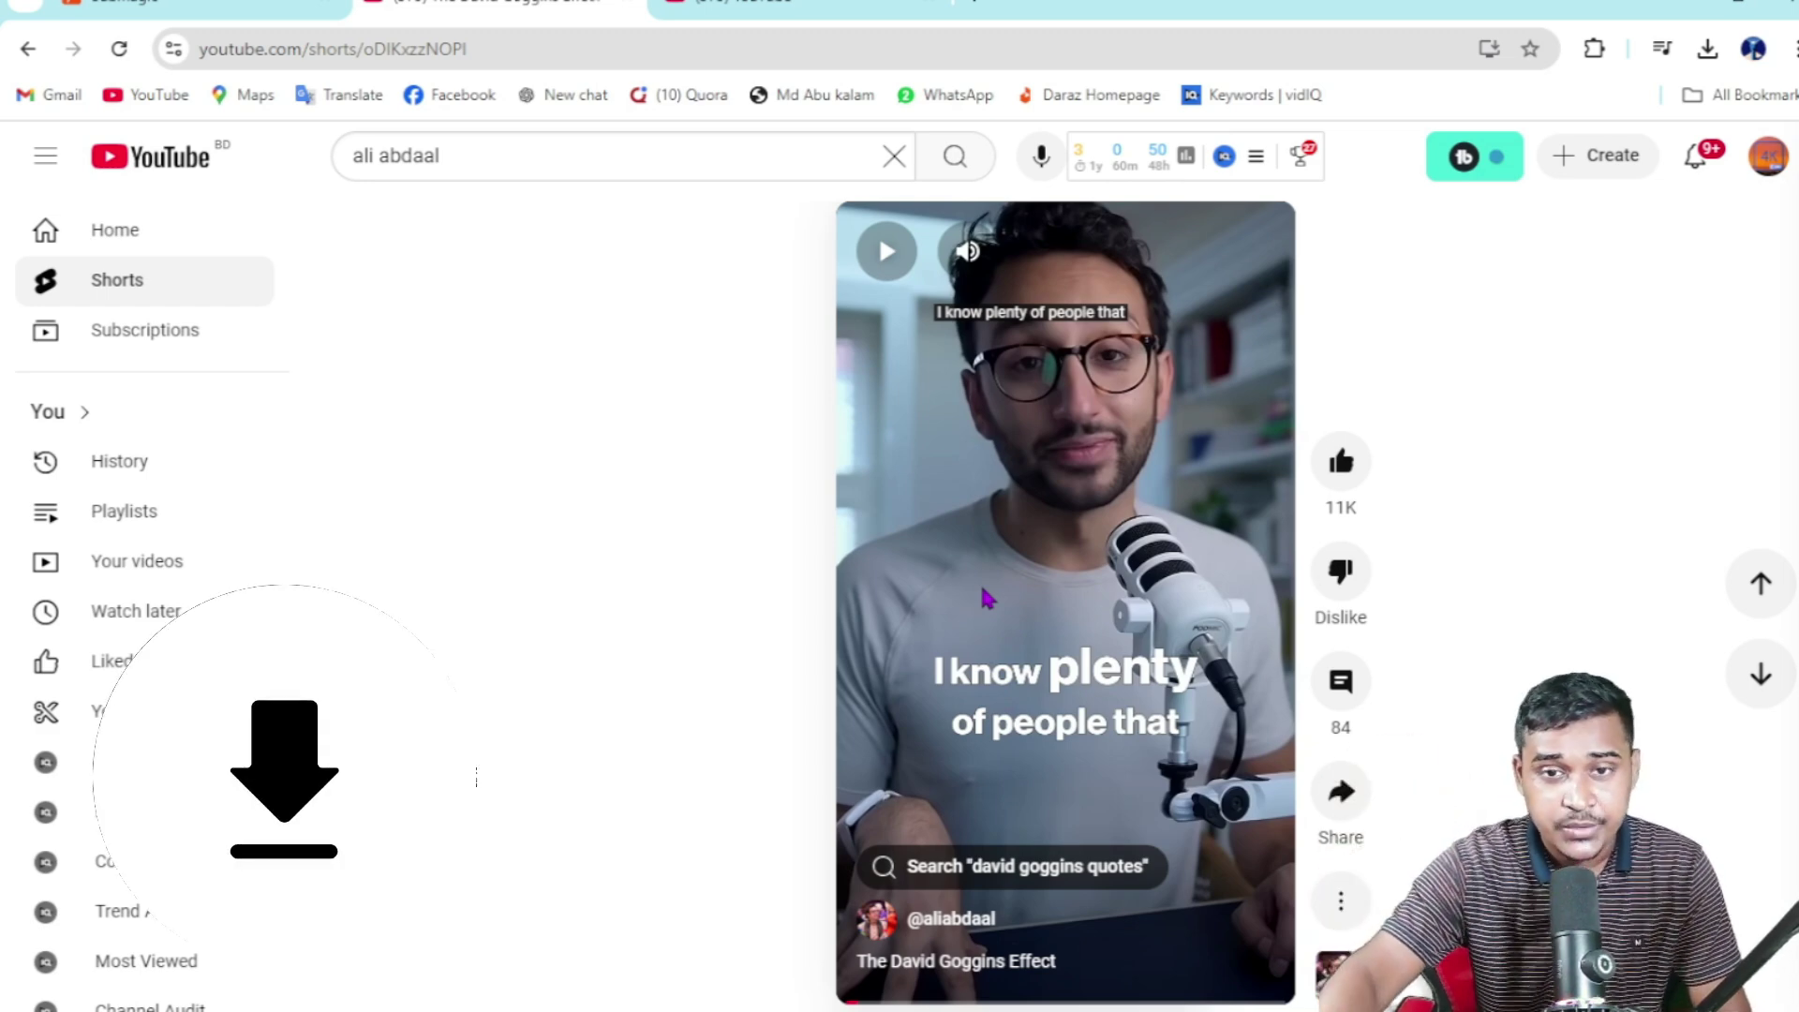
# Start a new Submagic video and load the Lizzo Grammy acceptance speech clip from Downloads
pyautogui.click(200, 8)
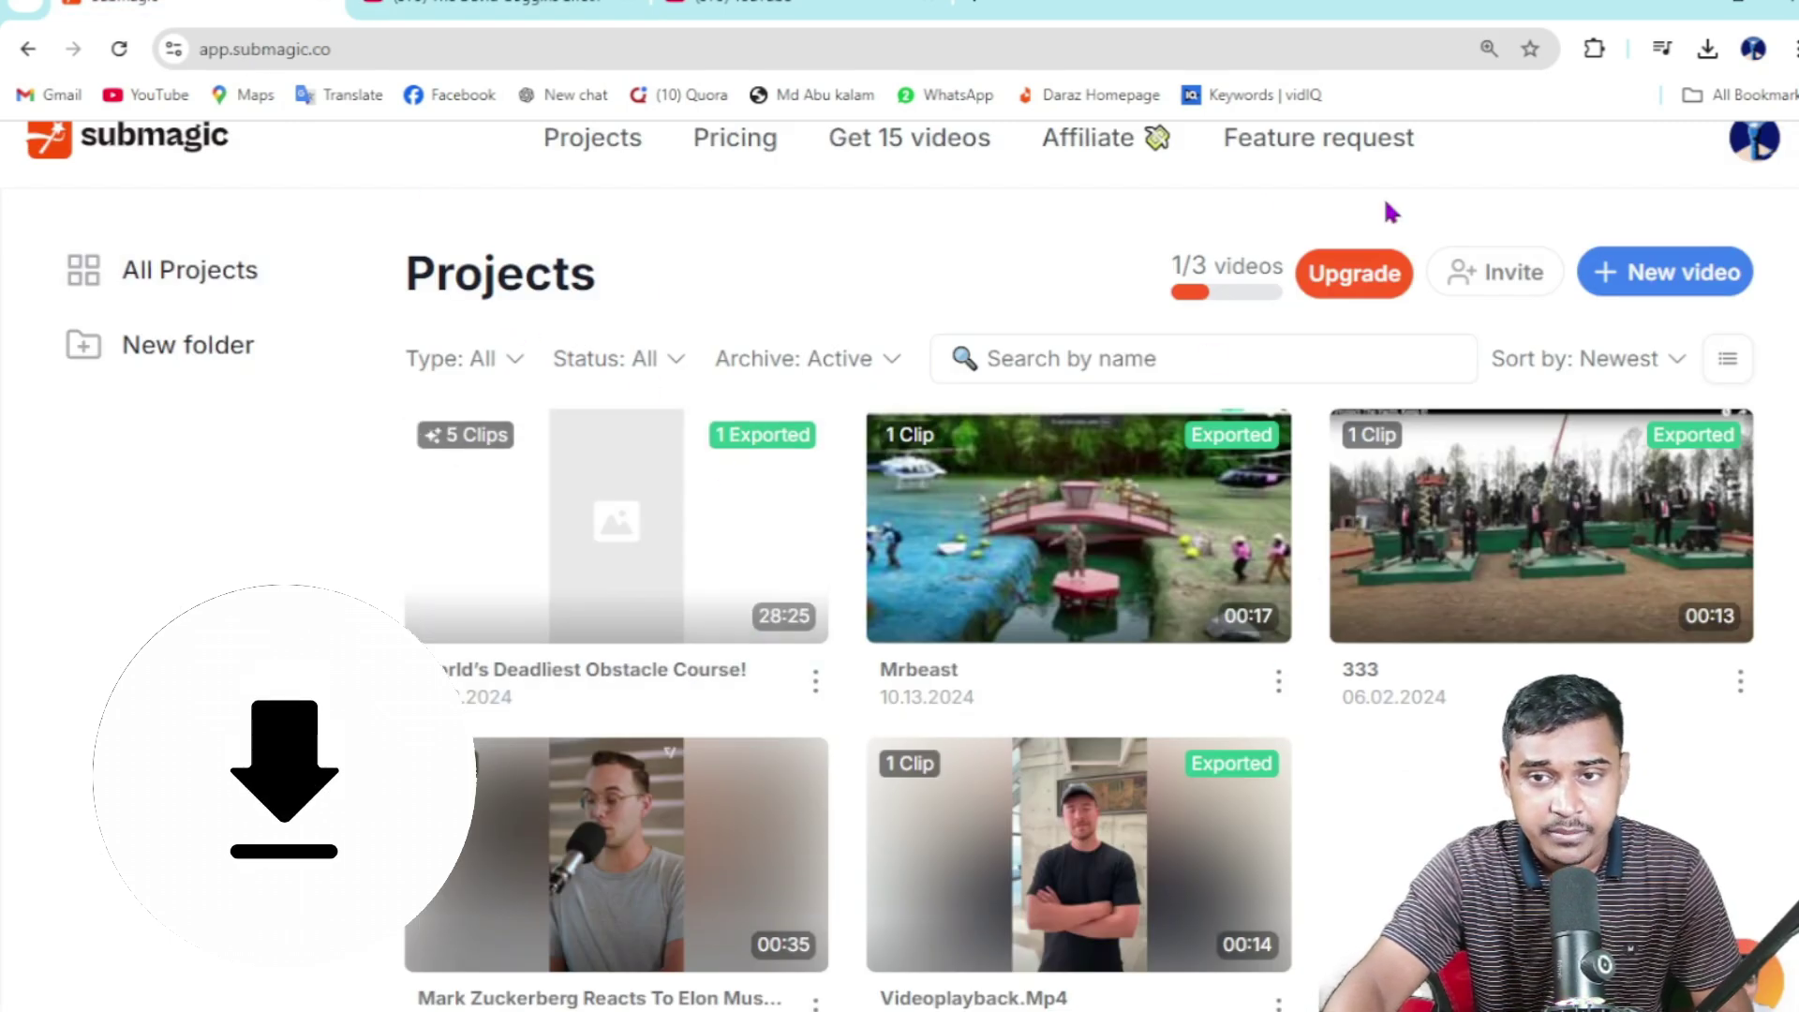
pyautogui.click(1671, 281)
pyautogui.click(916, 698)
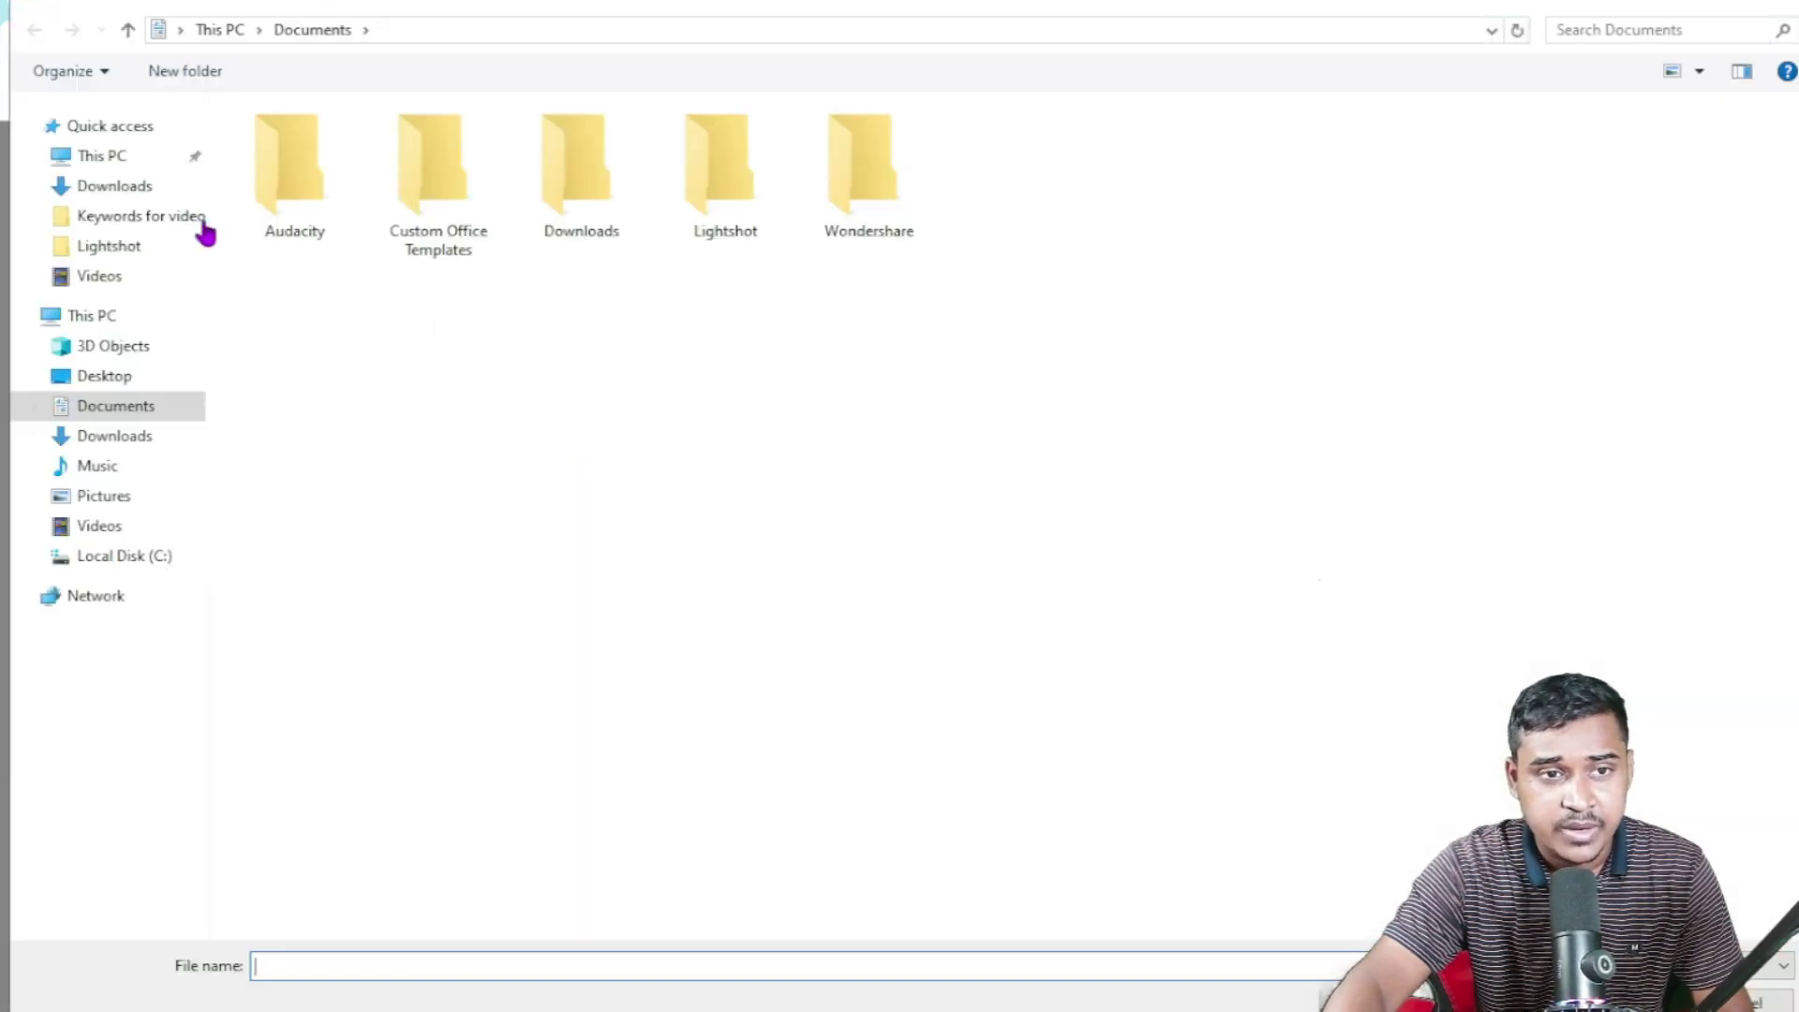
pyautogui.click(162, 187)
pyautogui.click(359, 180)
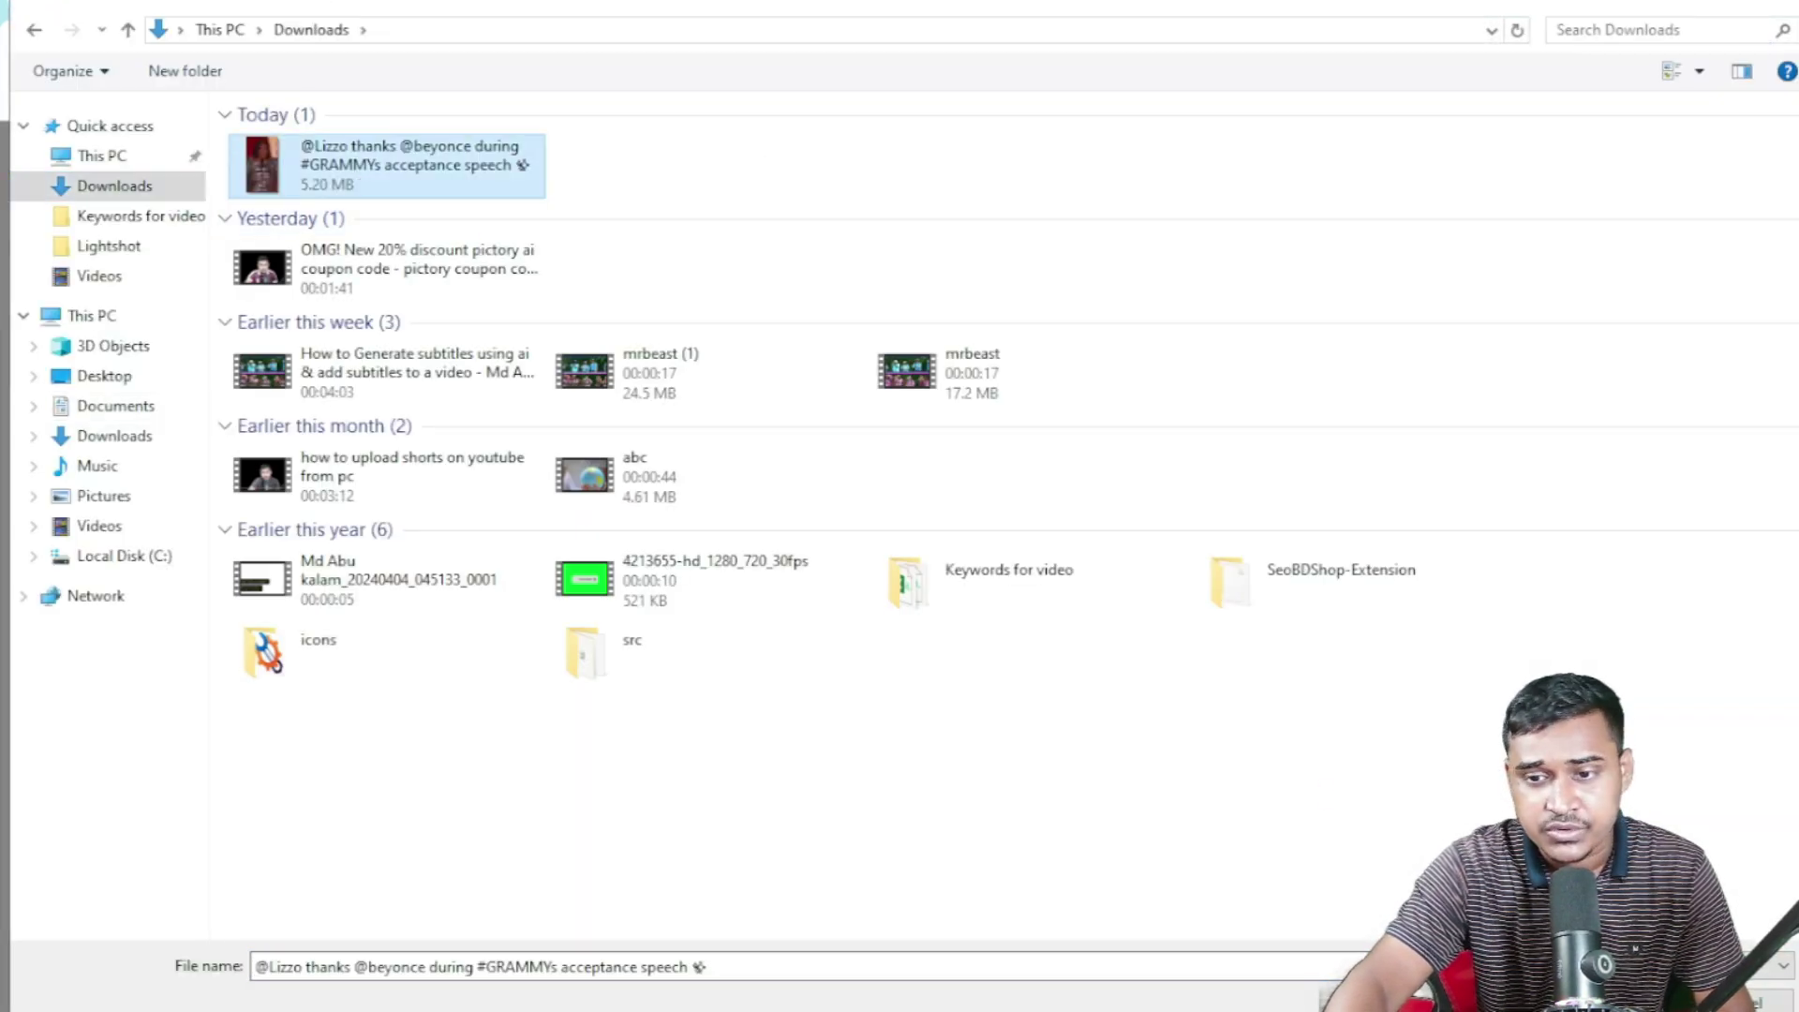
pyautogui.press('Return')
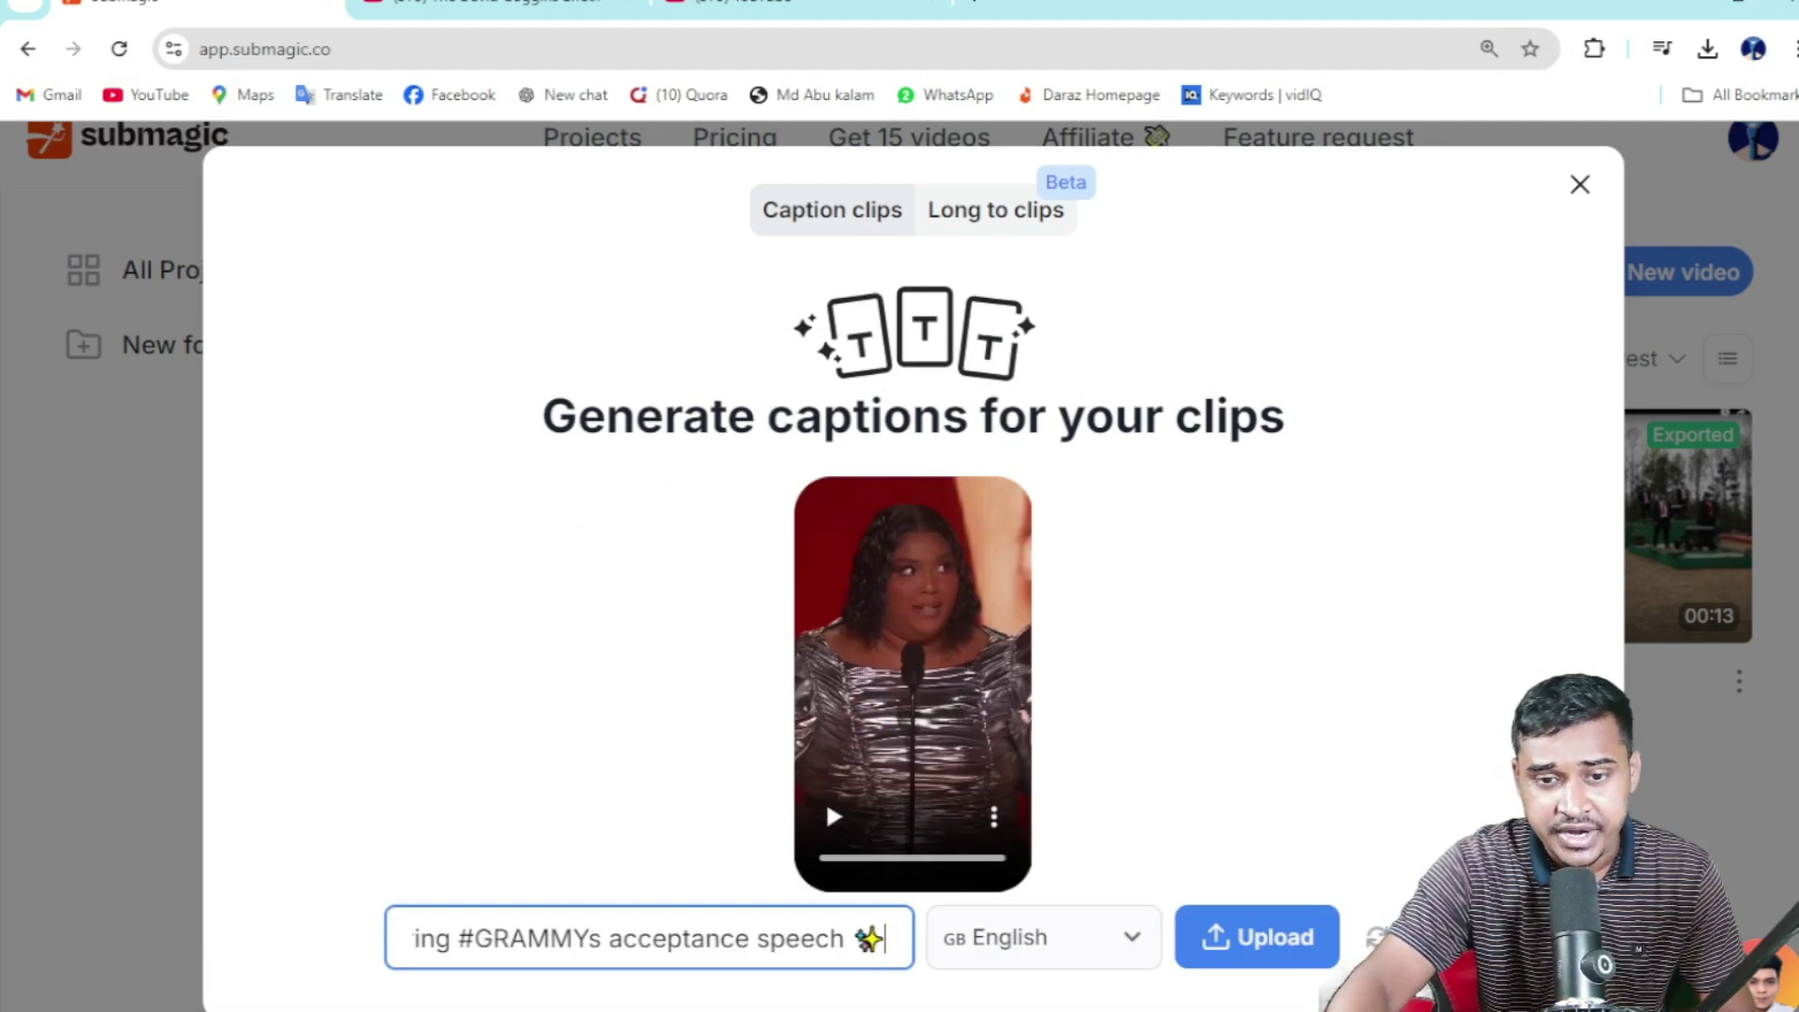
pyautogui.click(1026, 955)
pyautogui.scroll(-7, 1040, 356)
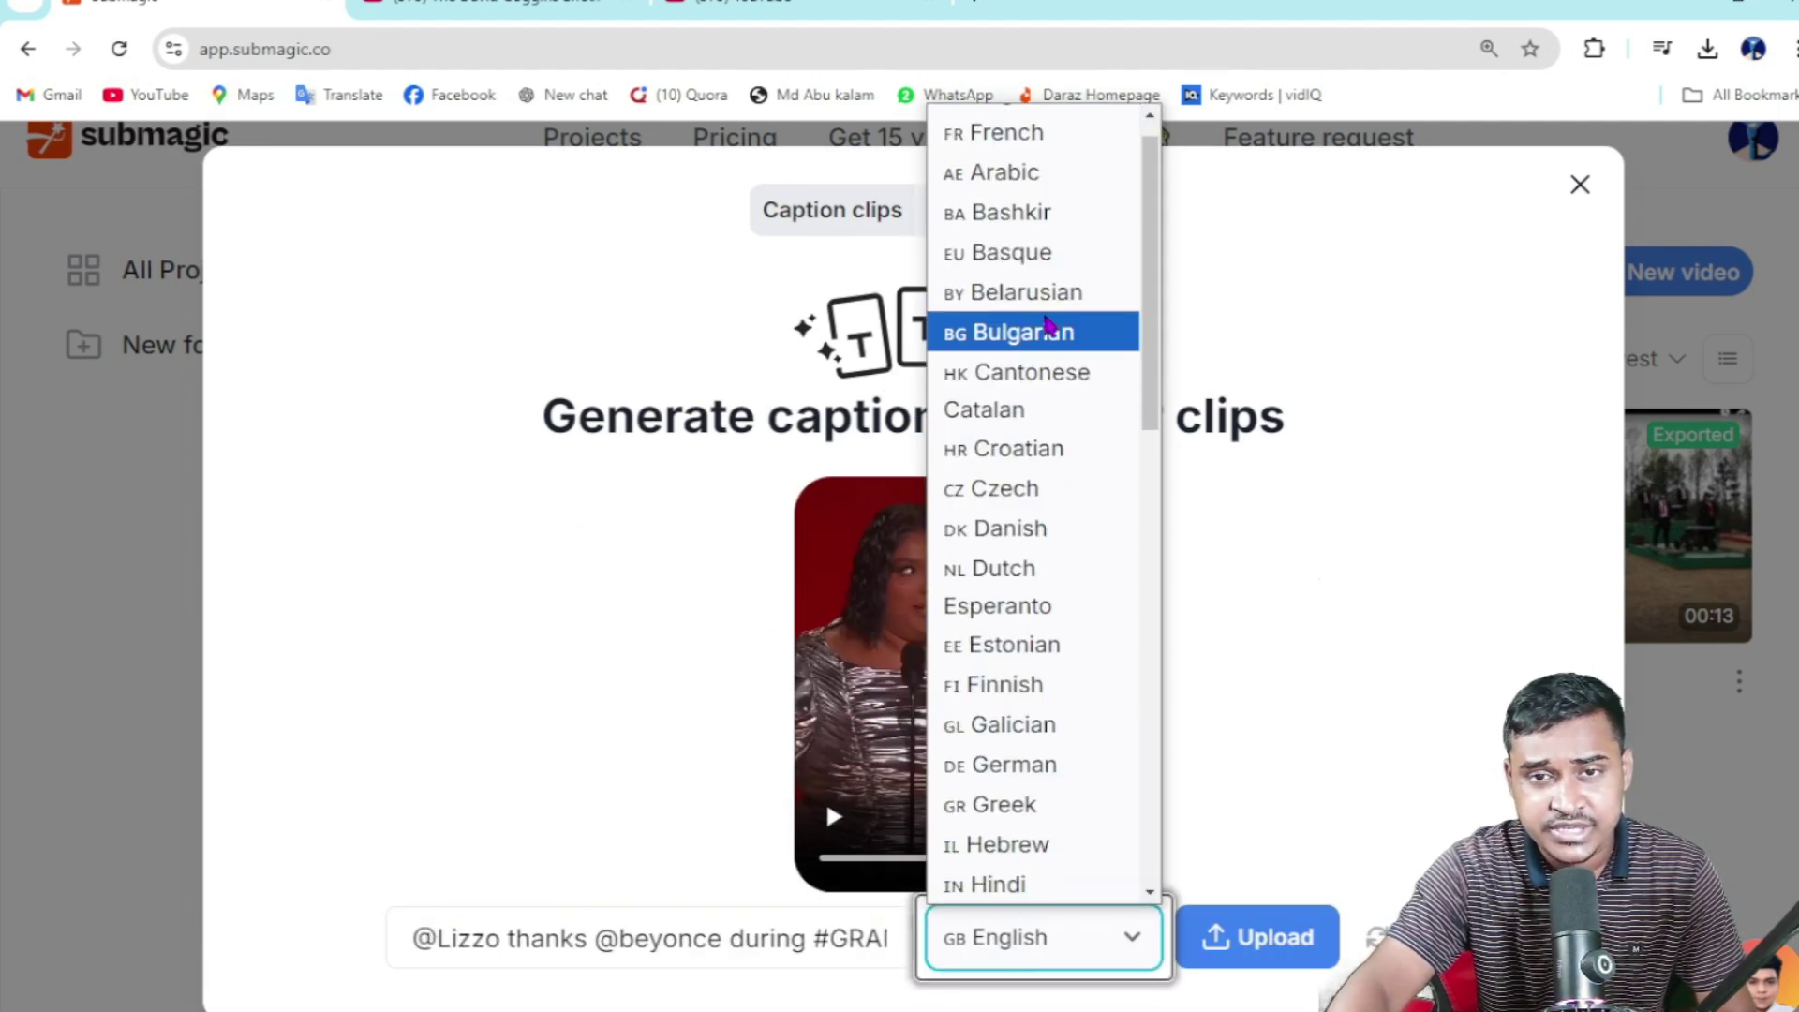
pyautogui.scroll(-5, 1040, 421)
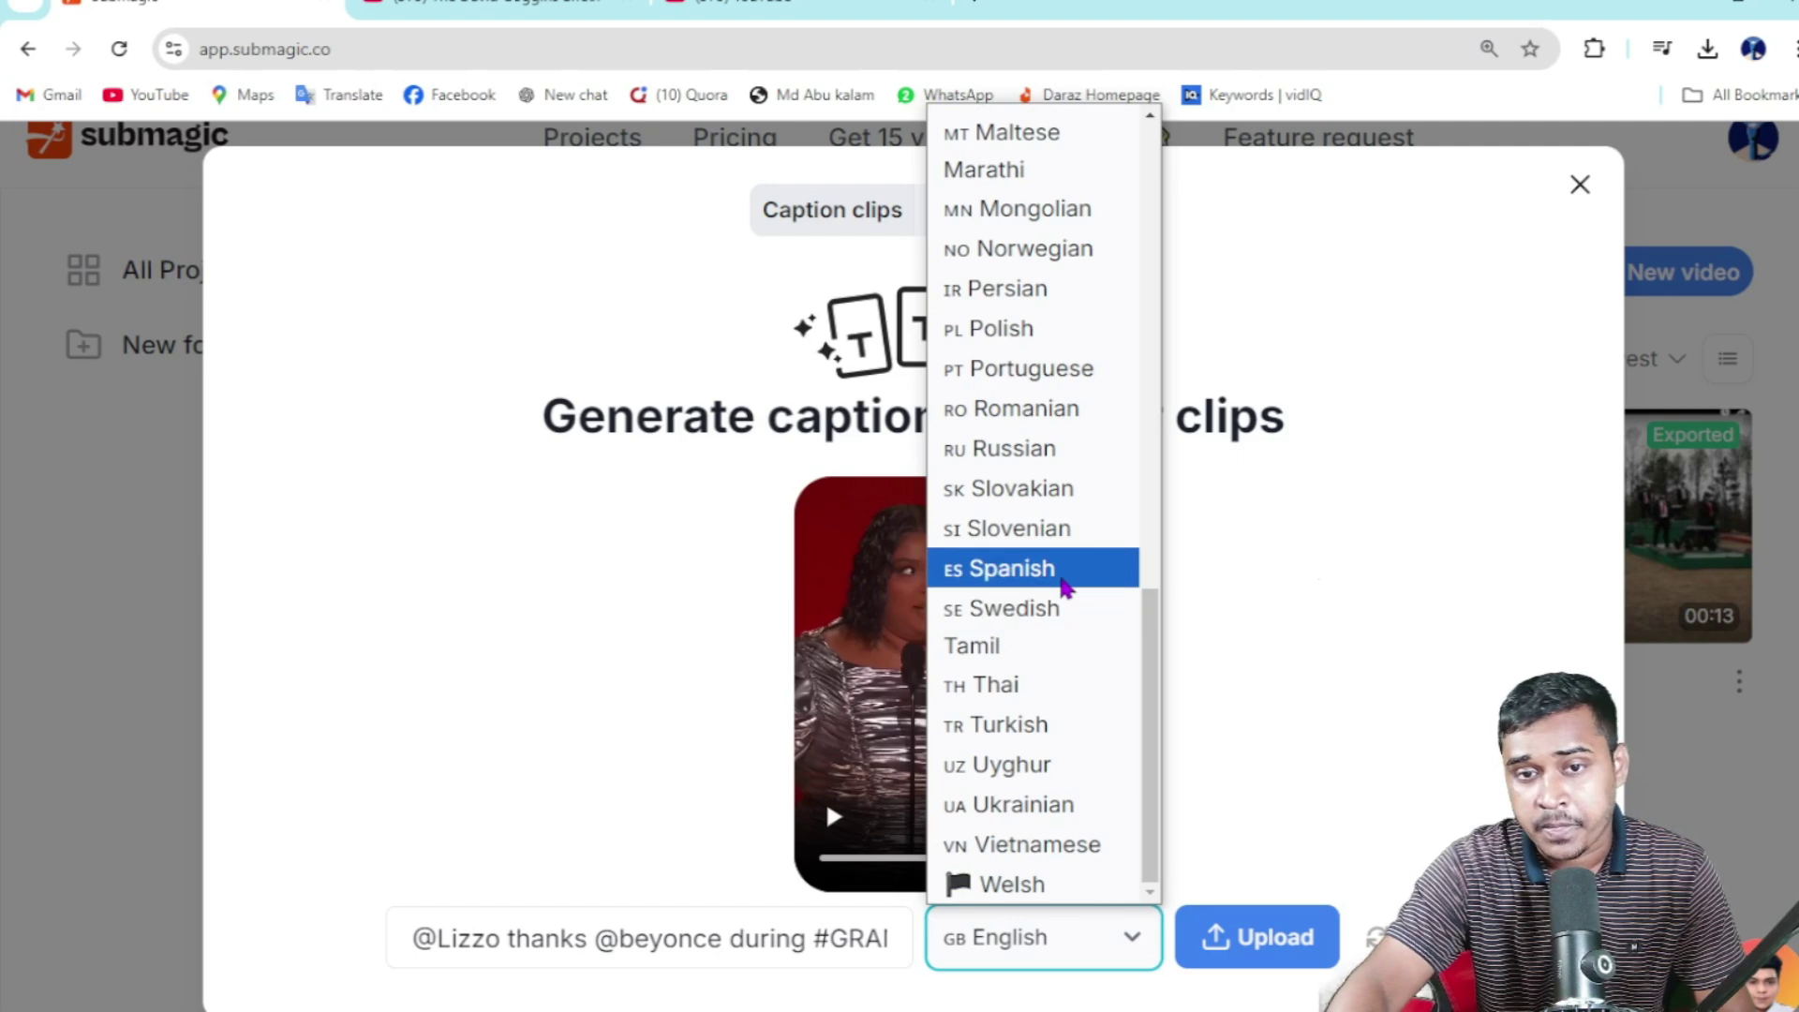
pyautogui.scroll(12, 1028, 548)
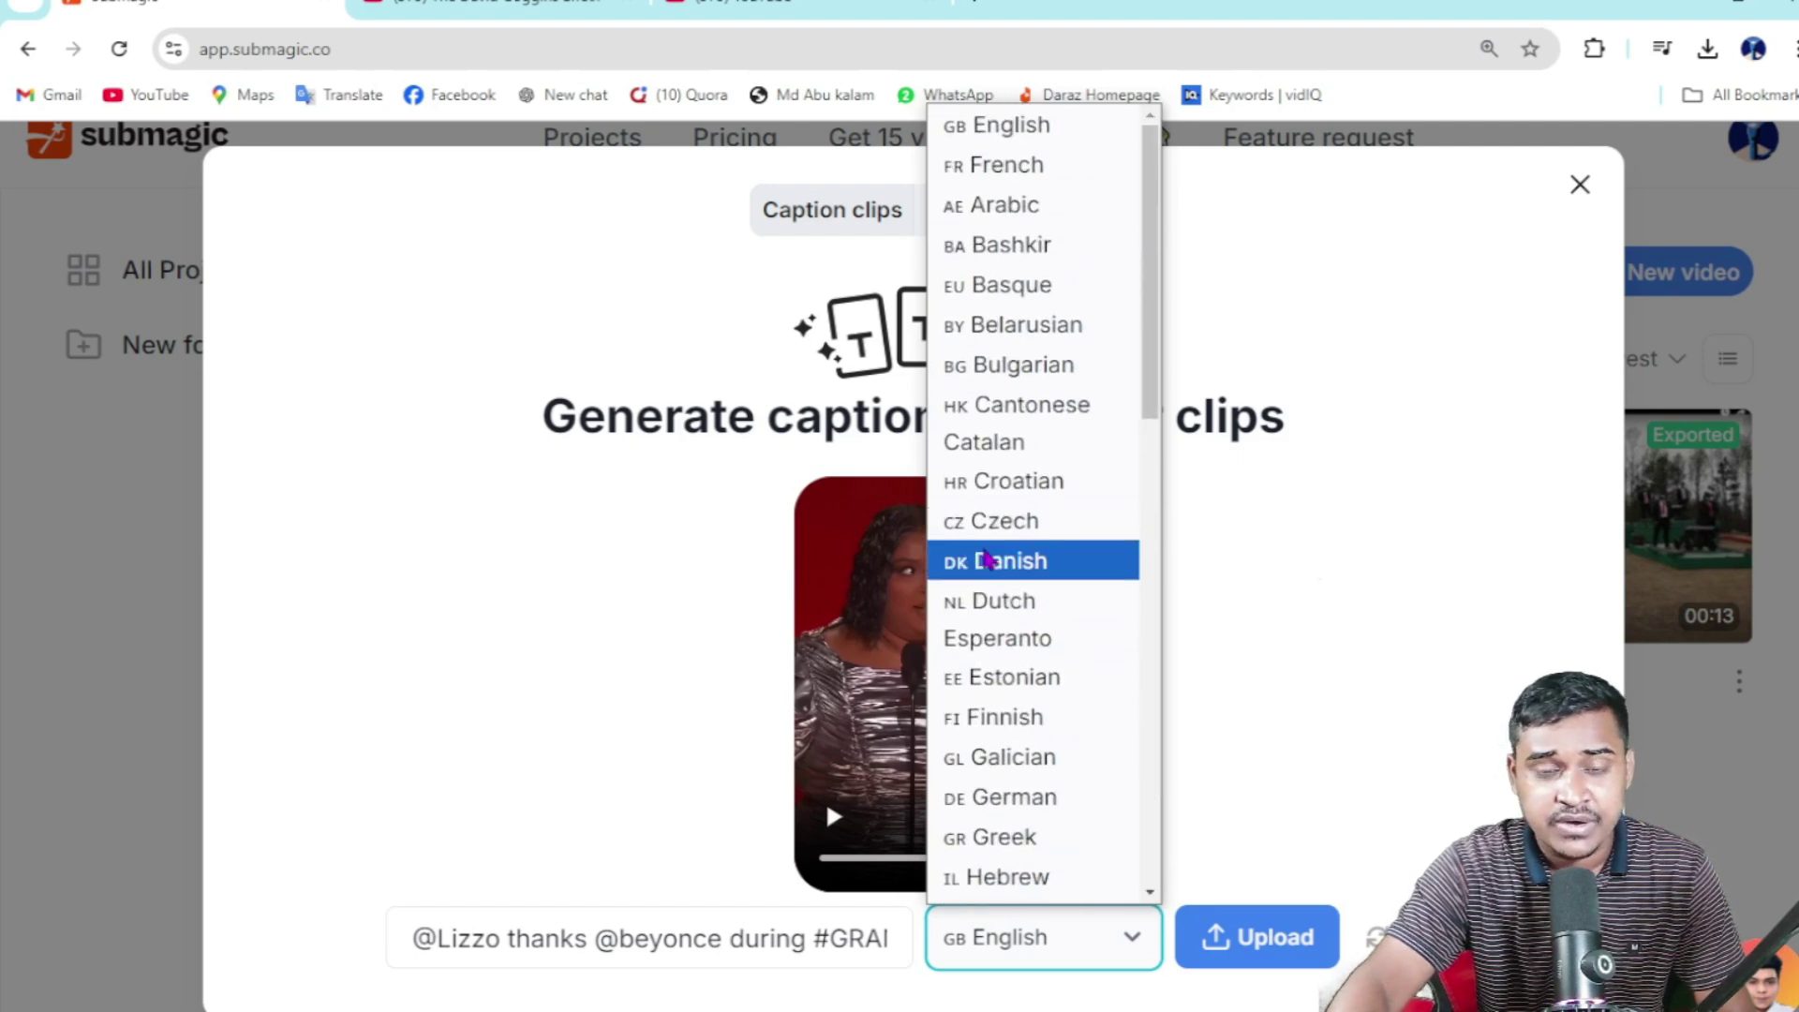
pyautogui.click(625, 692)
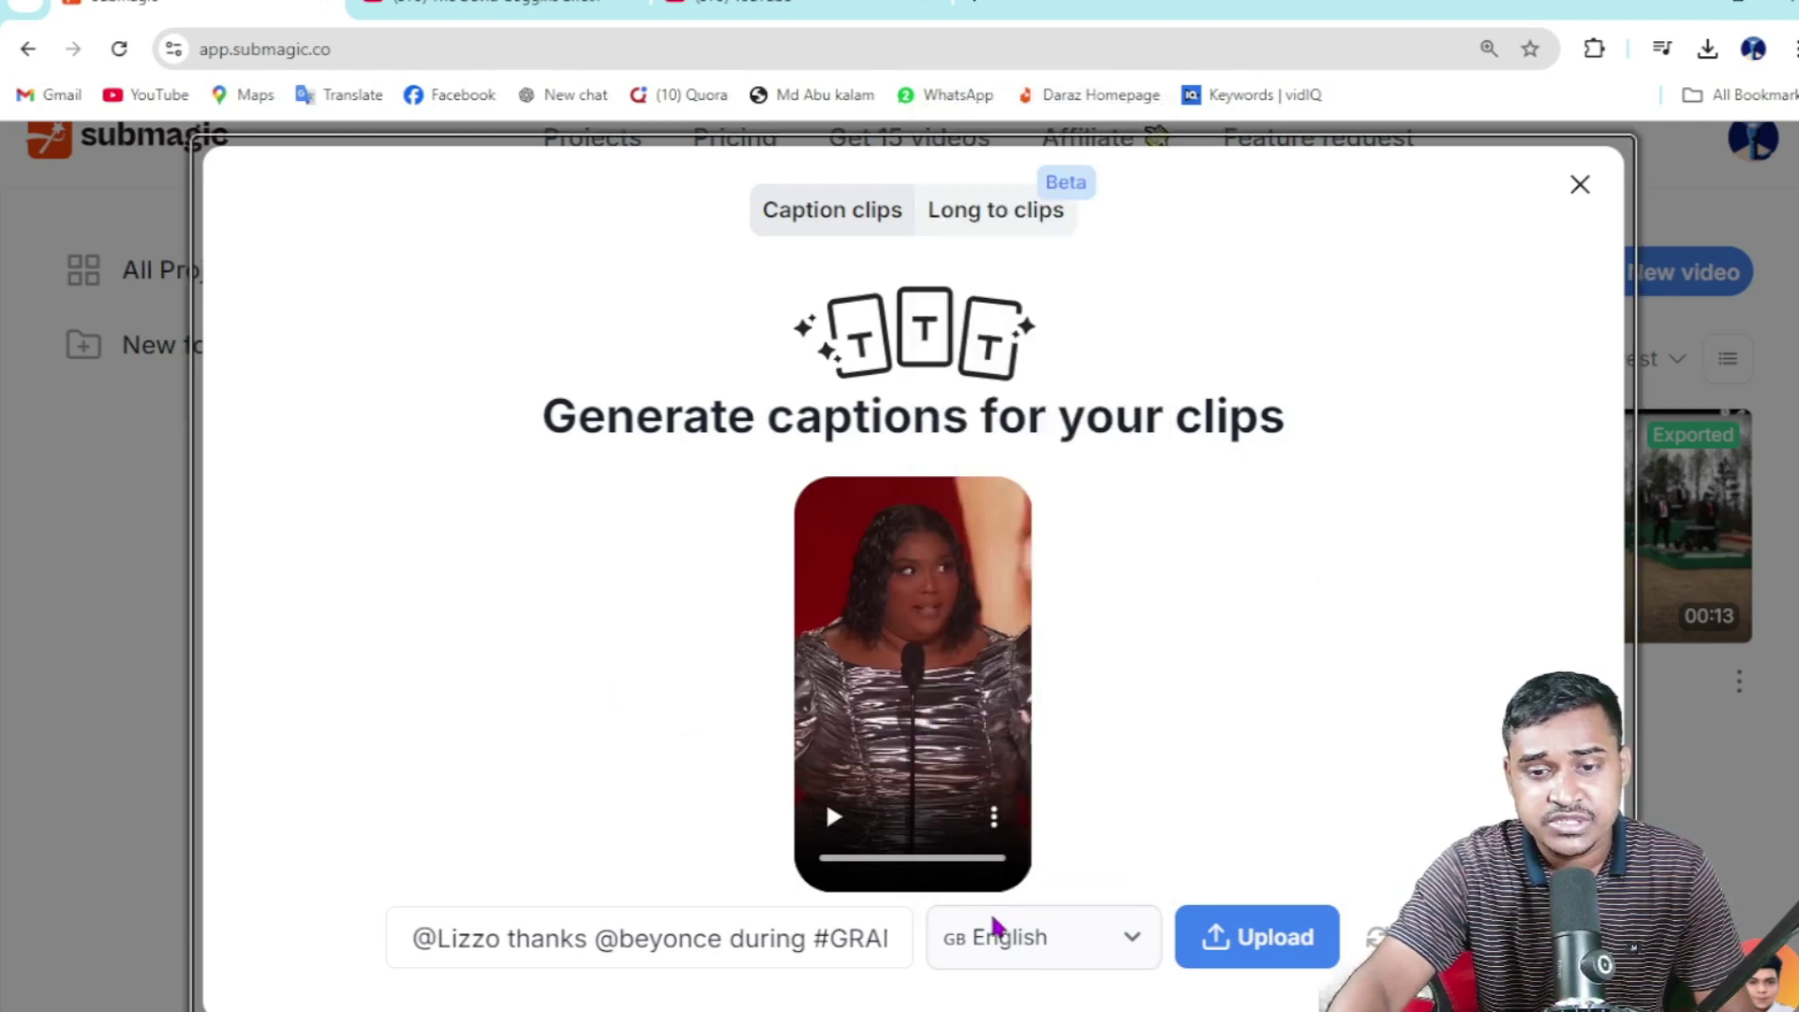
pyautogui.click(1000, 946)
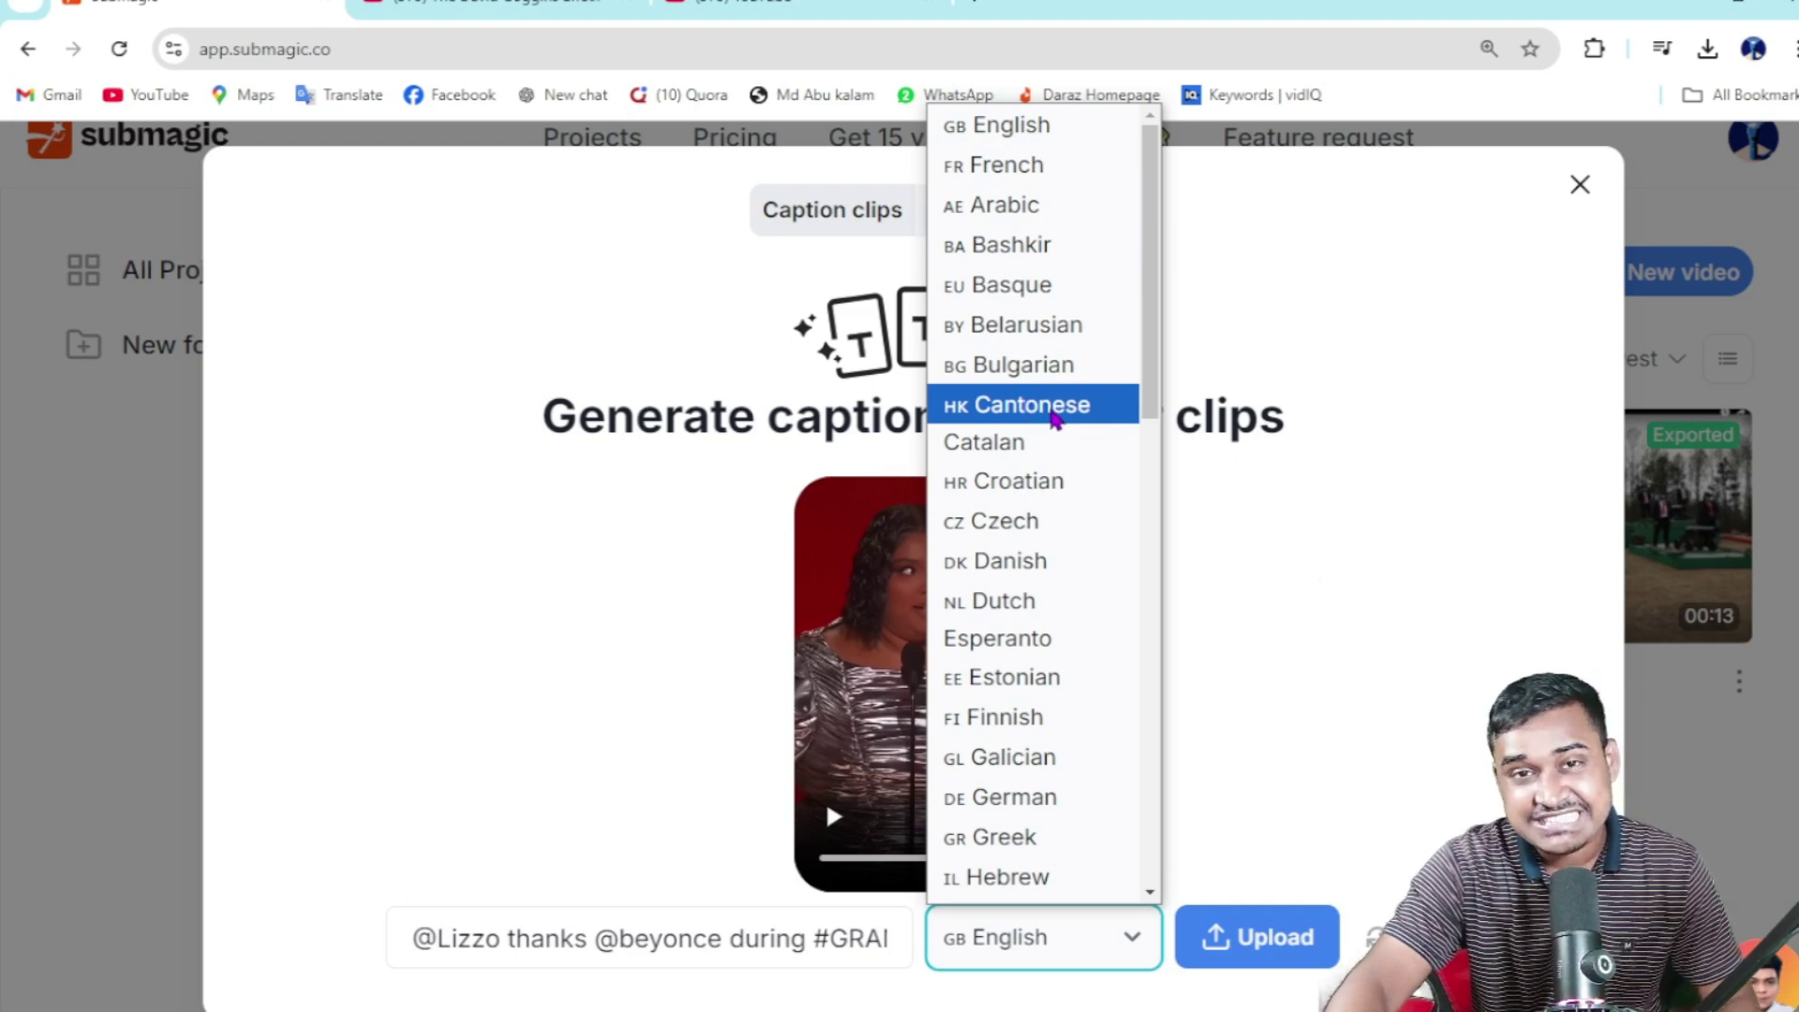
pyautogui.scroll(-10, 1012, 687)
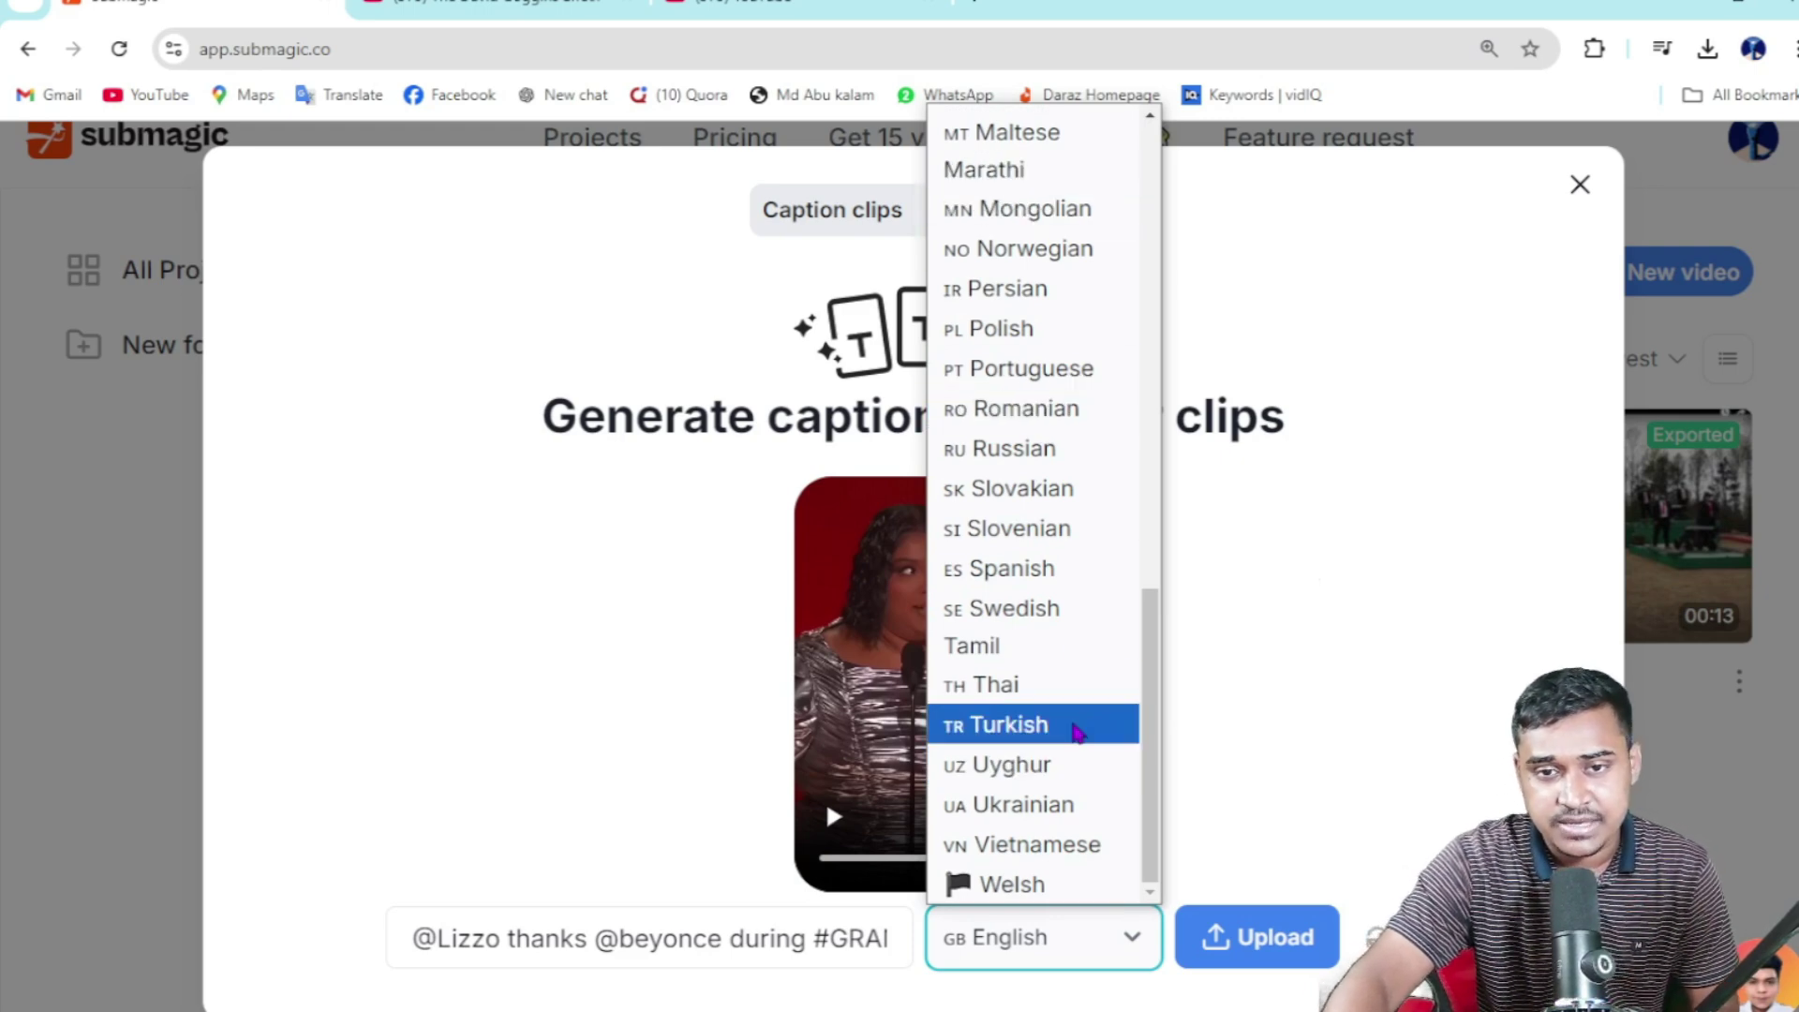
pyautogui.scroll(10, 1097, 694)
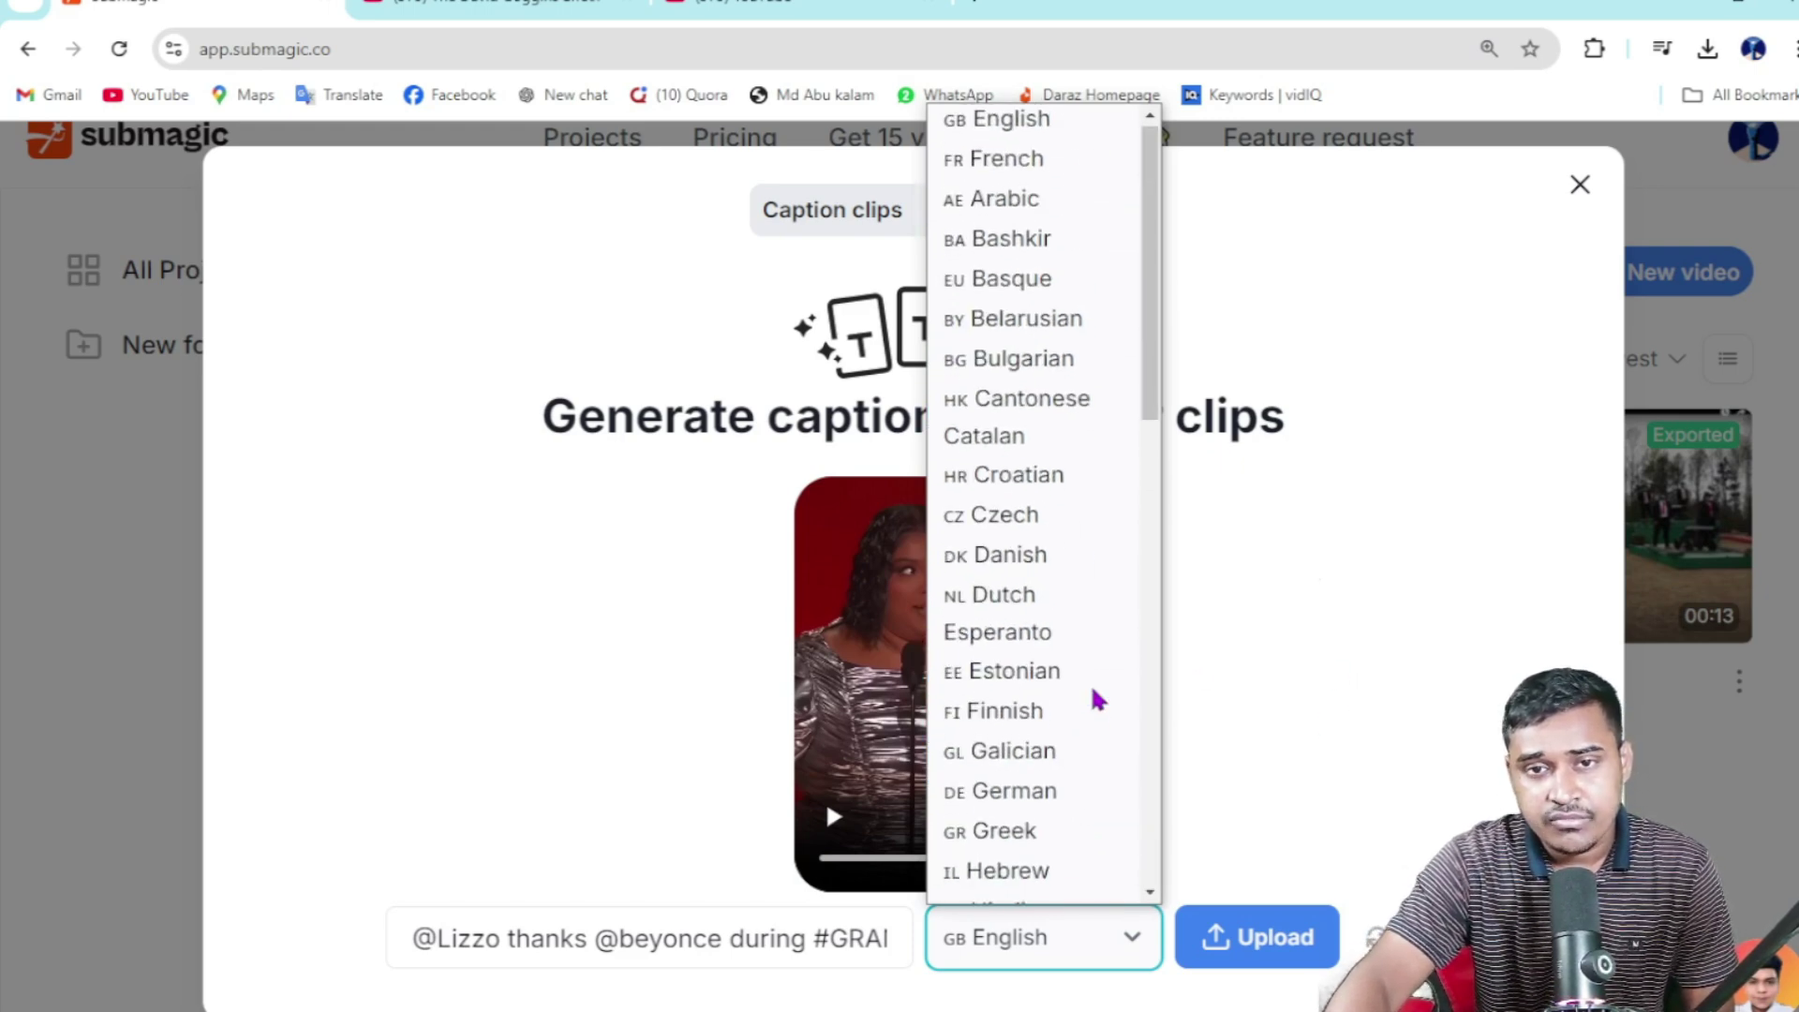
pyautogui.click(1034, 144)
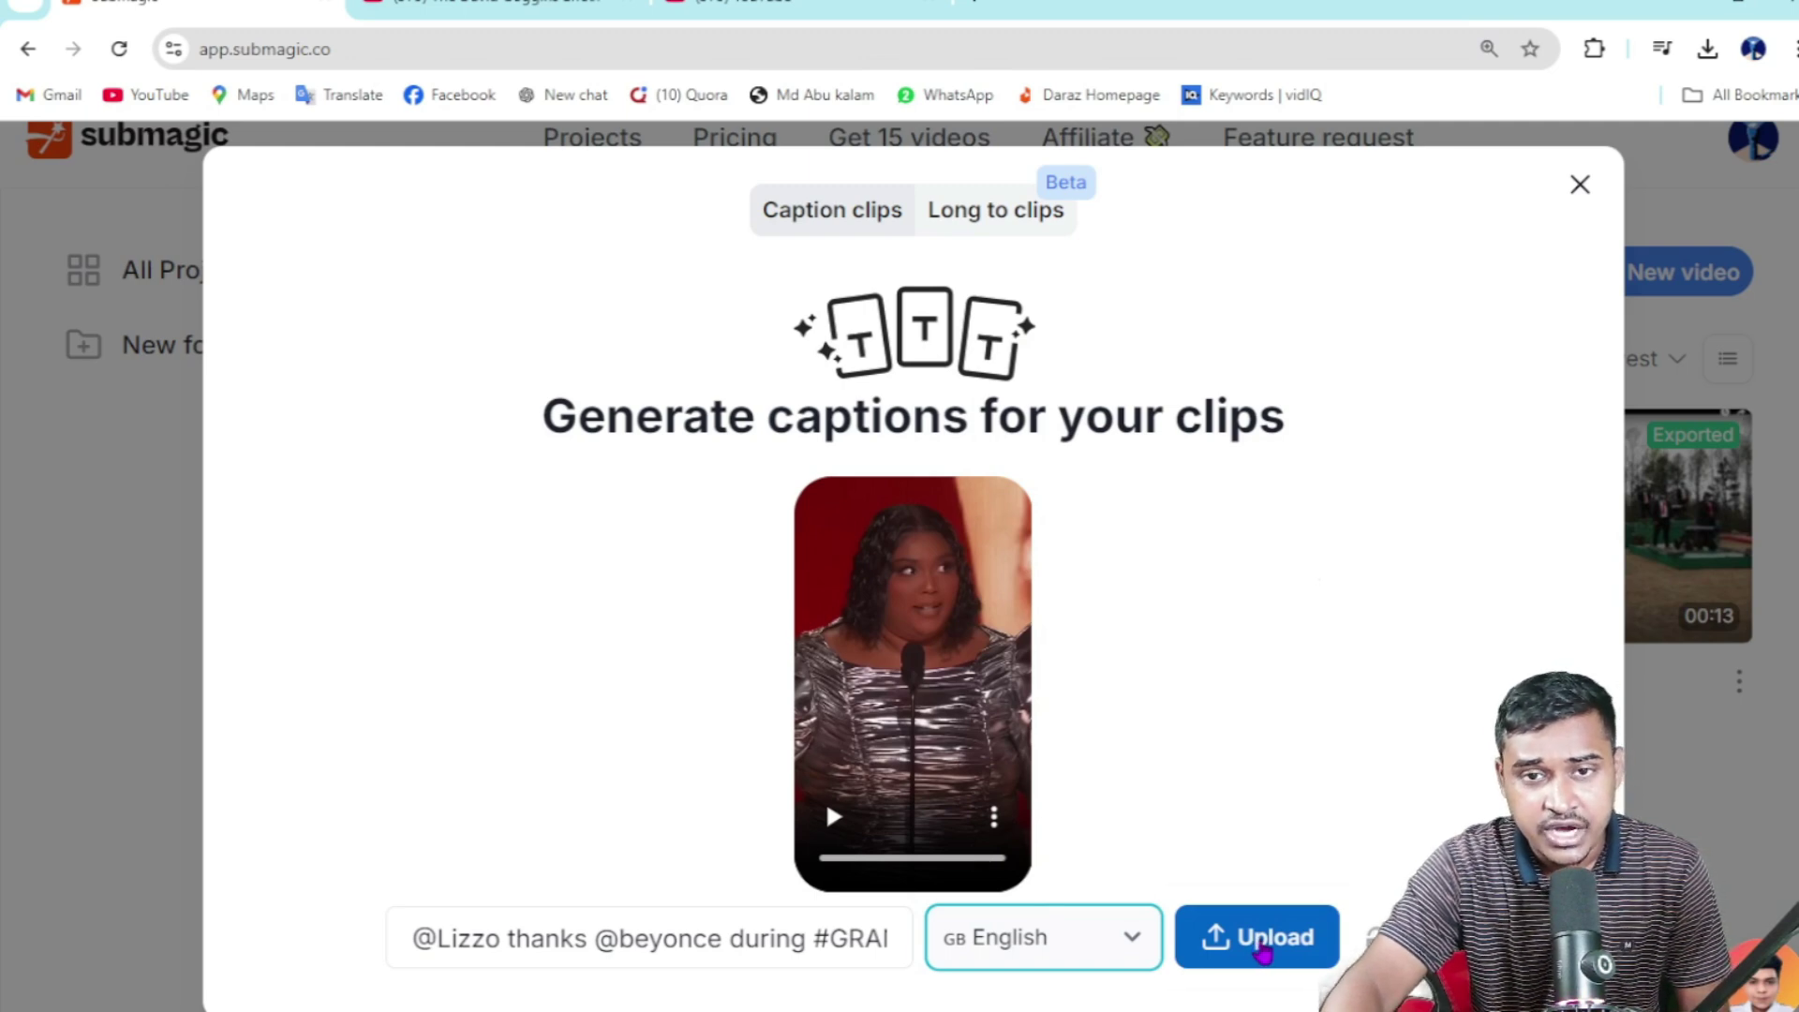
# Upload the Lizzo clip so Submagic generates its captions
pyautogui.click(1262, 942)
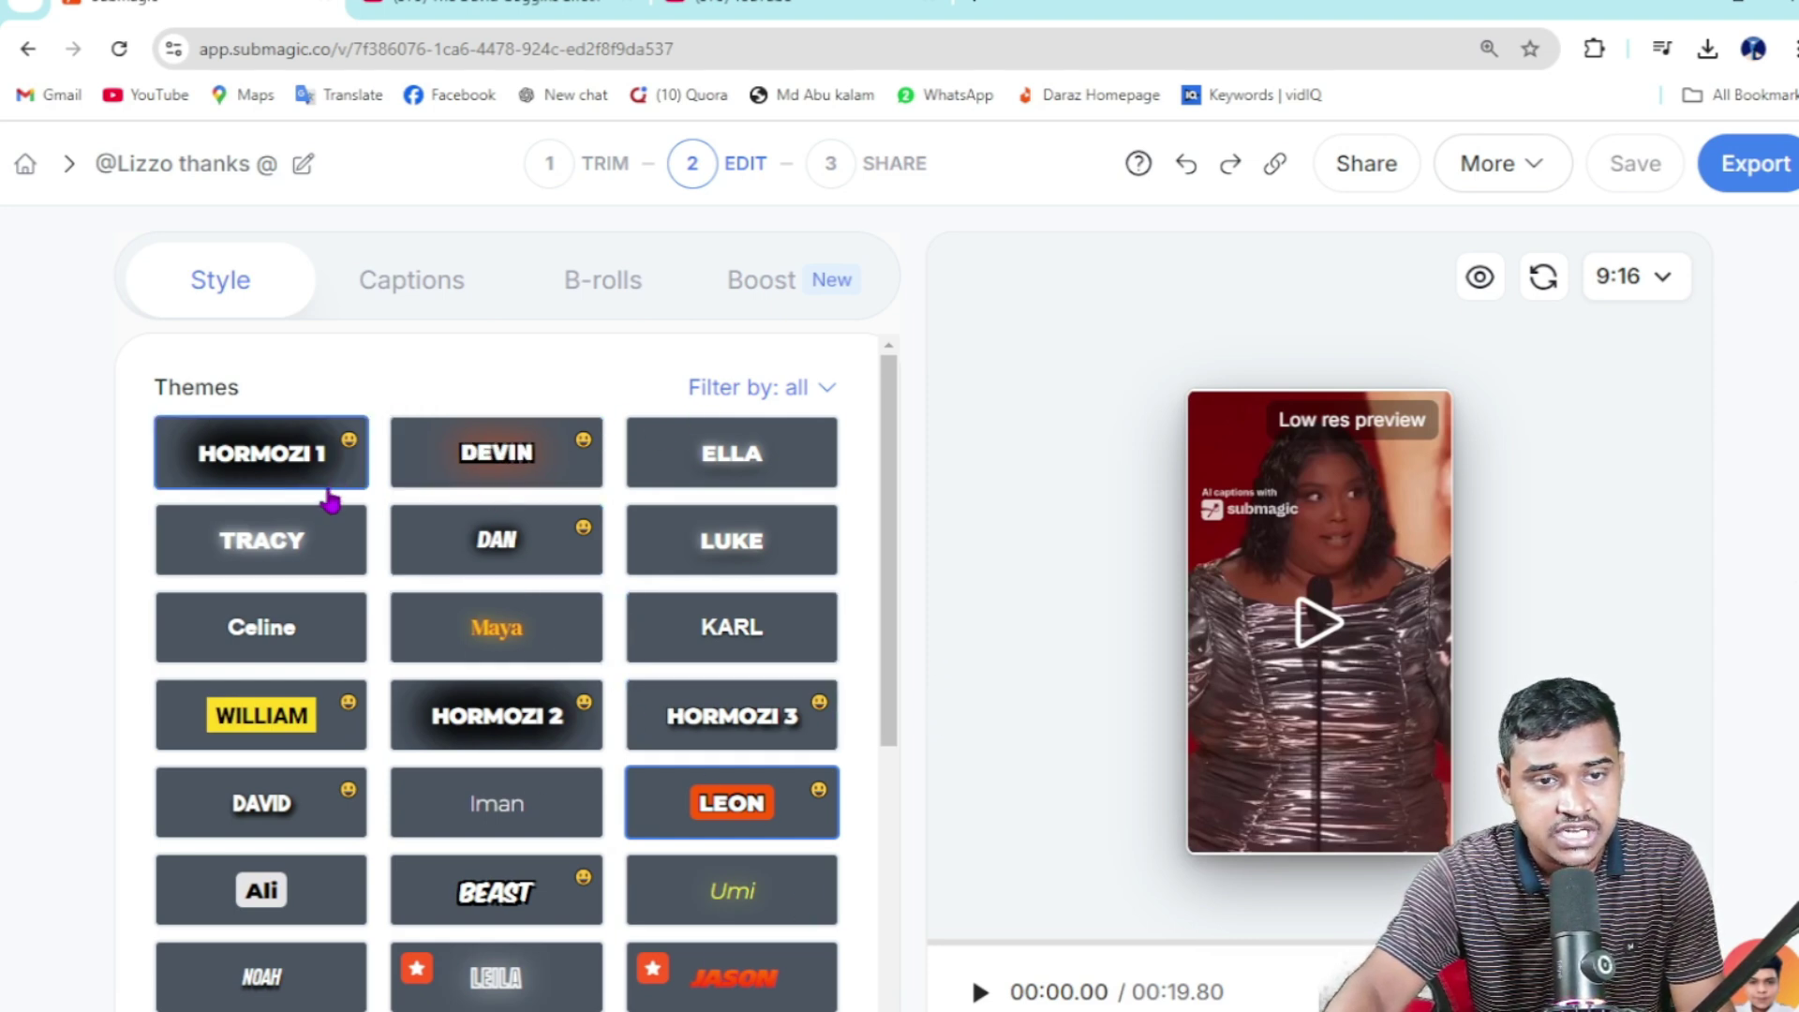
# Preview the WILLIAM, KARL and JASON caption themes, then settle on LEON
pyautogui.click(290, 737)
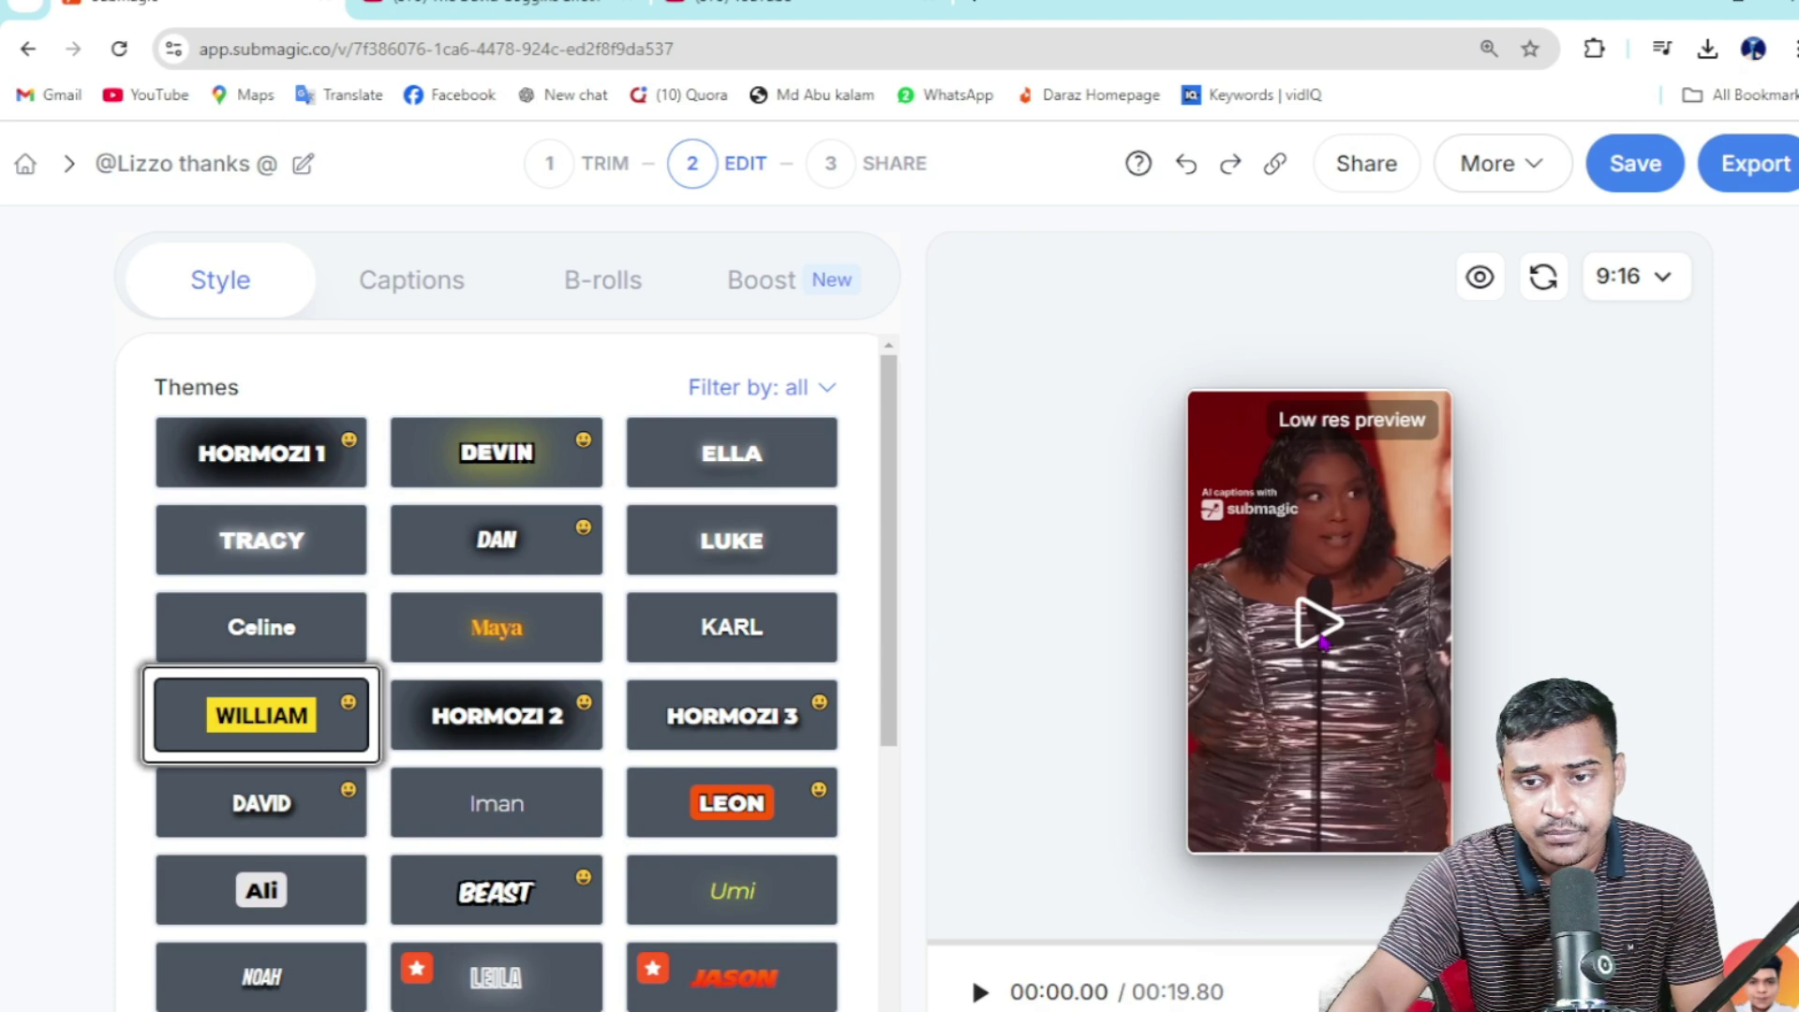
pyautogui.click(1319, 637)
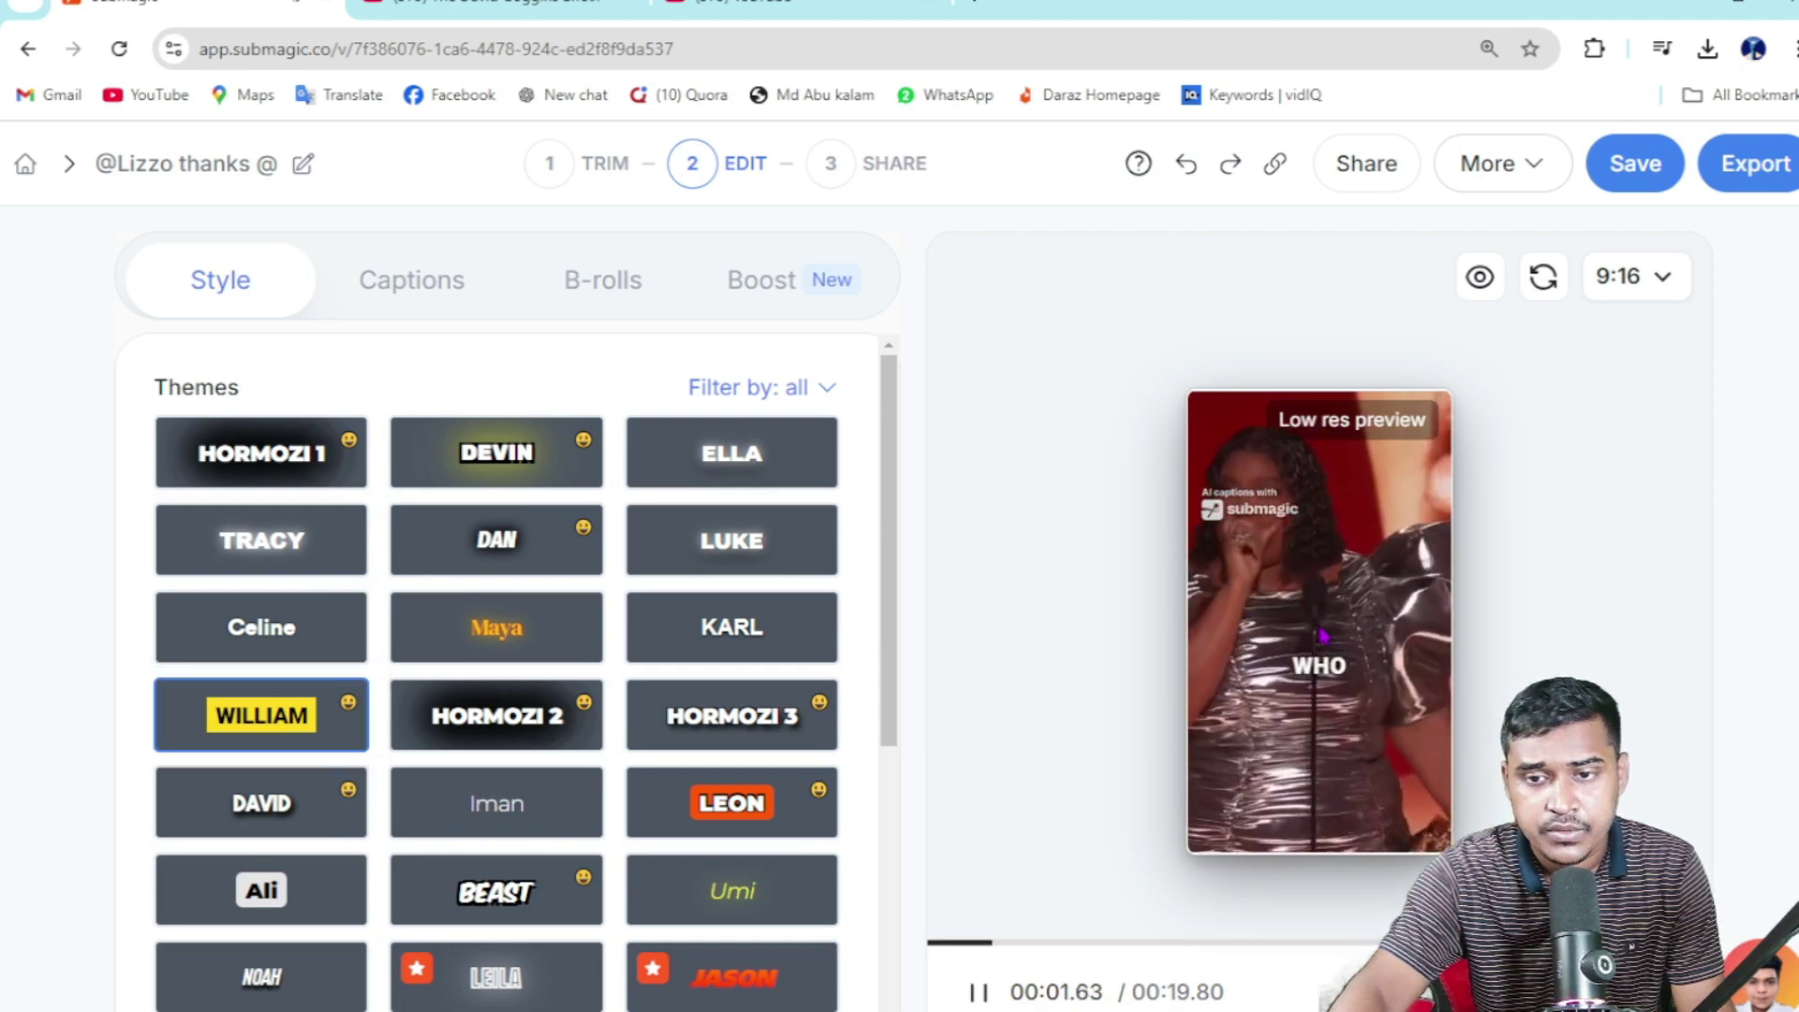
pyautogui.click(764, 815)
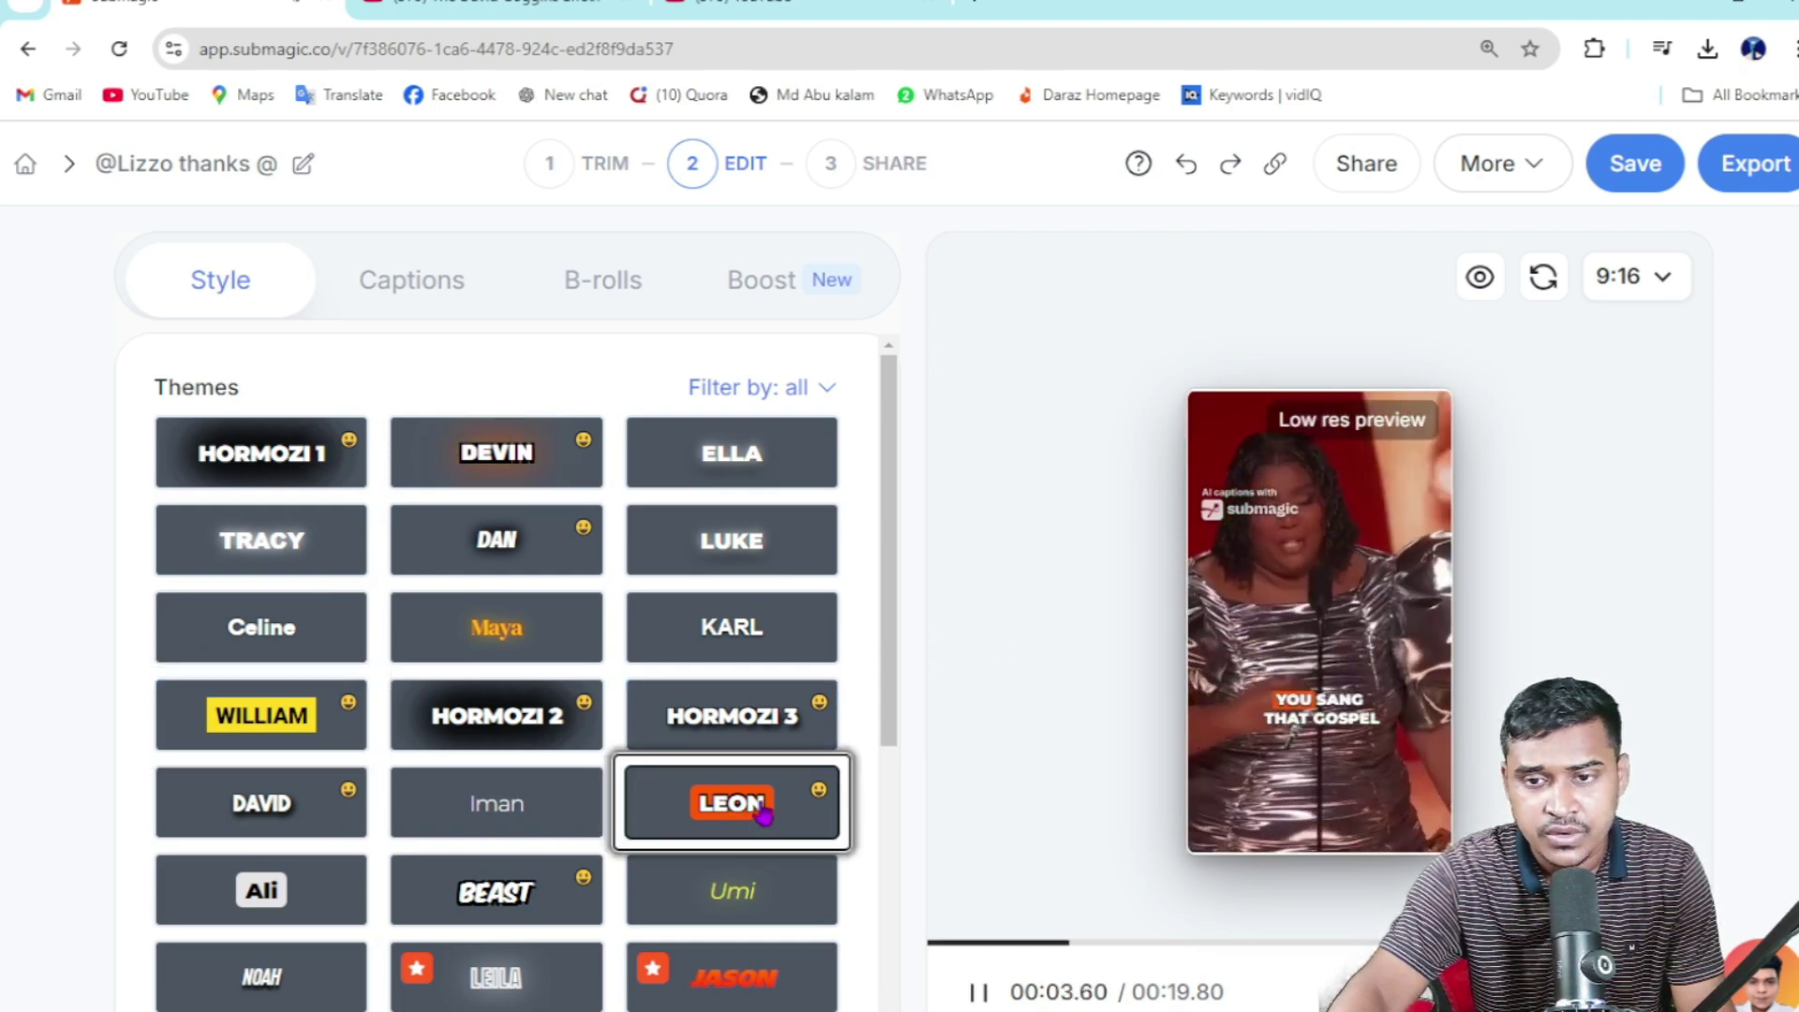
pyautogui.click(712, 639)
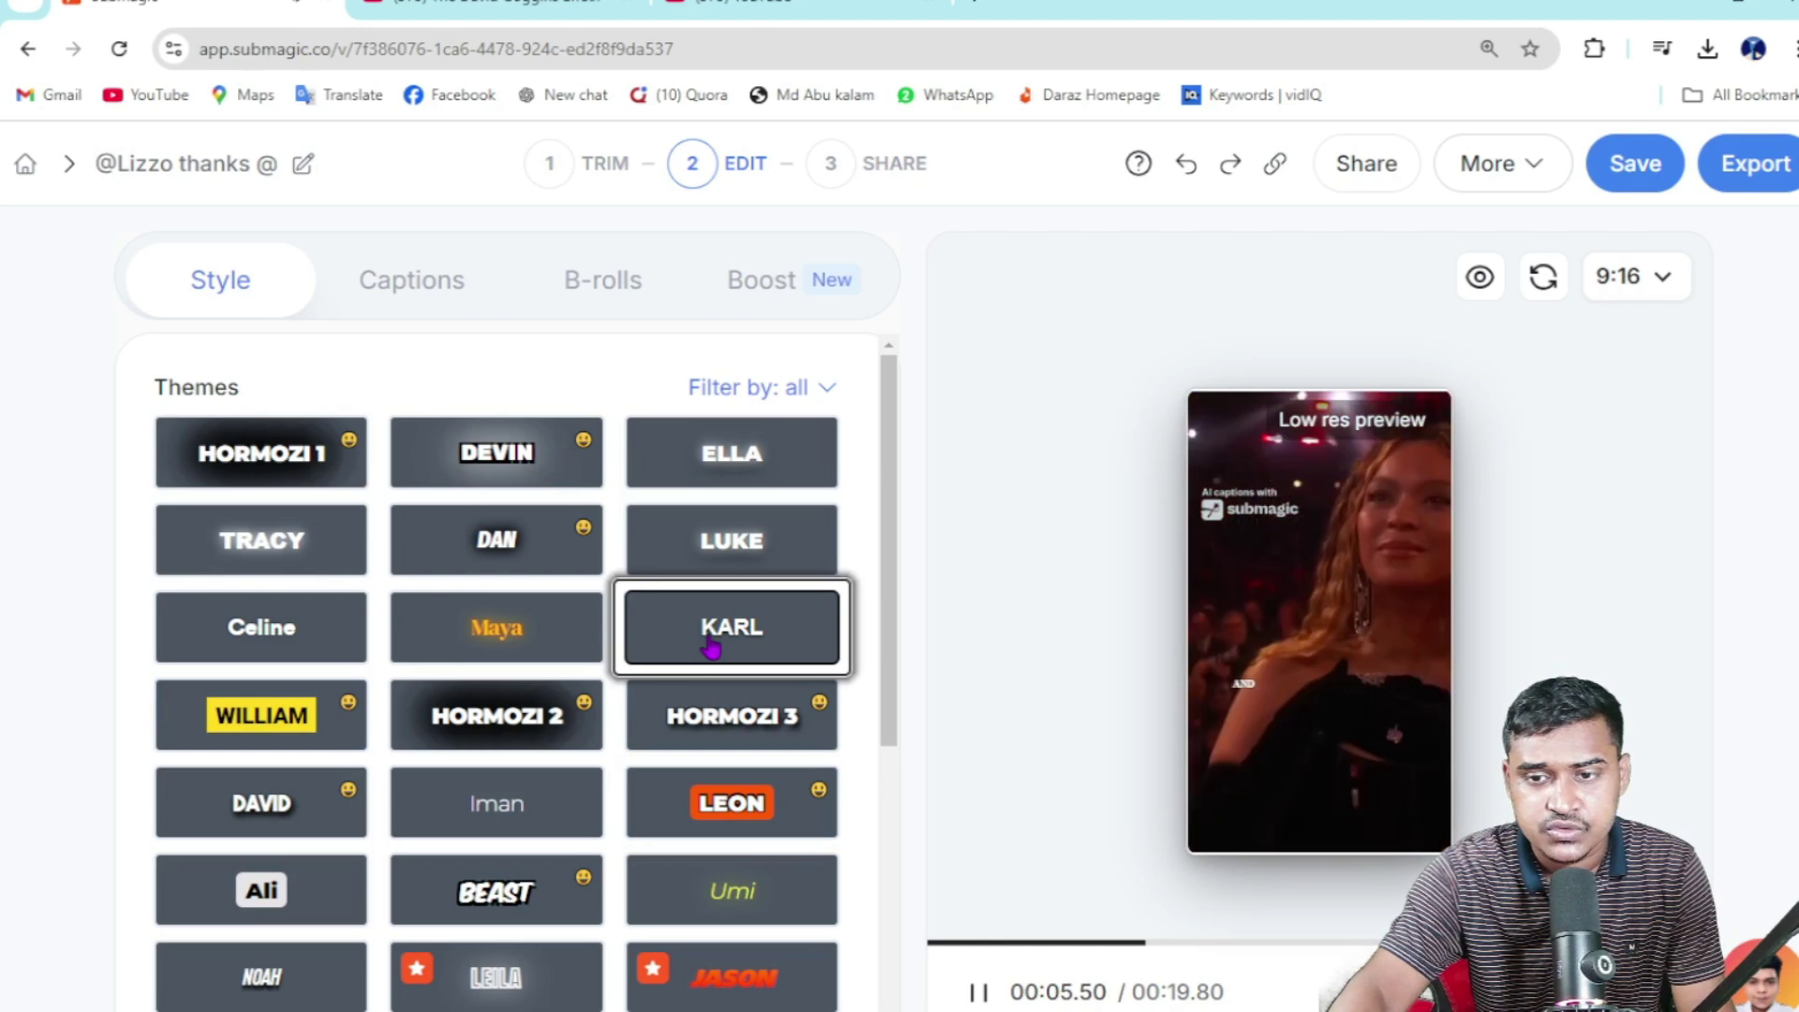
pyautogui.scroll(-5, 680, 684)
pyautogui.click(740, 476)
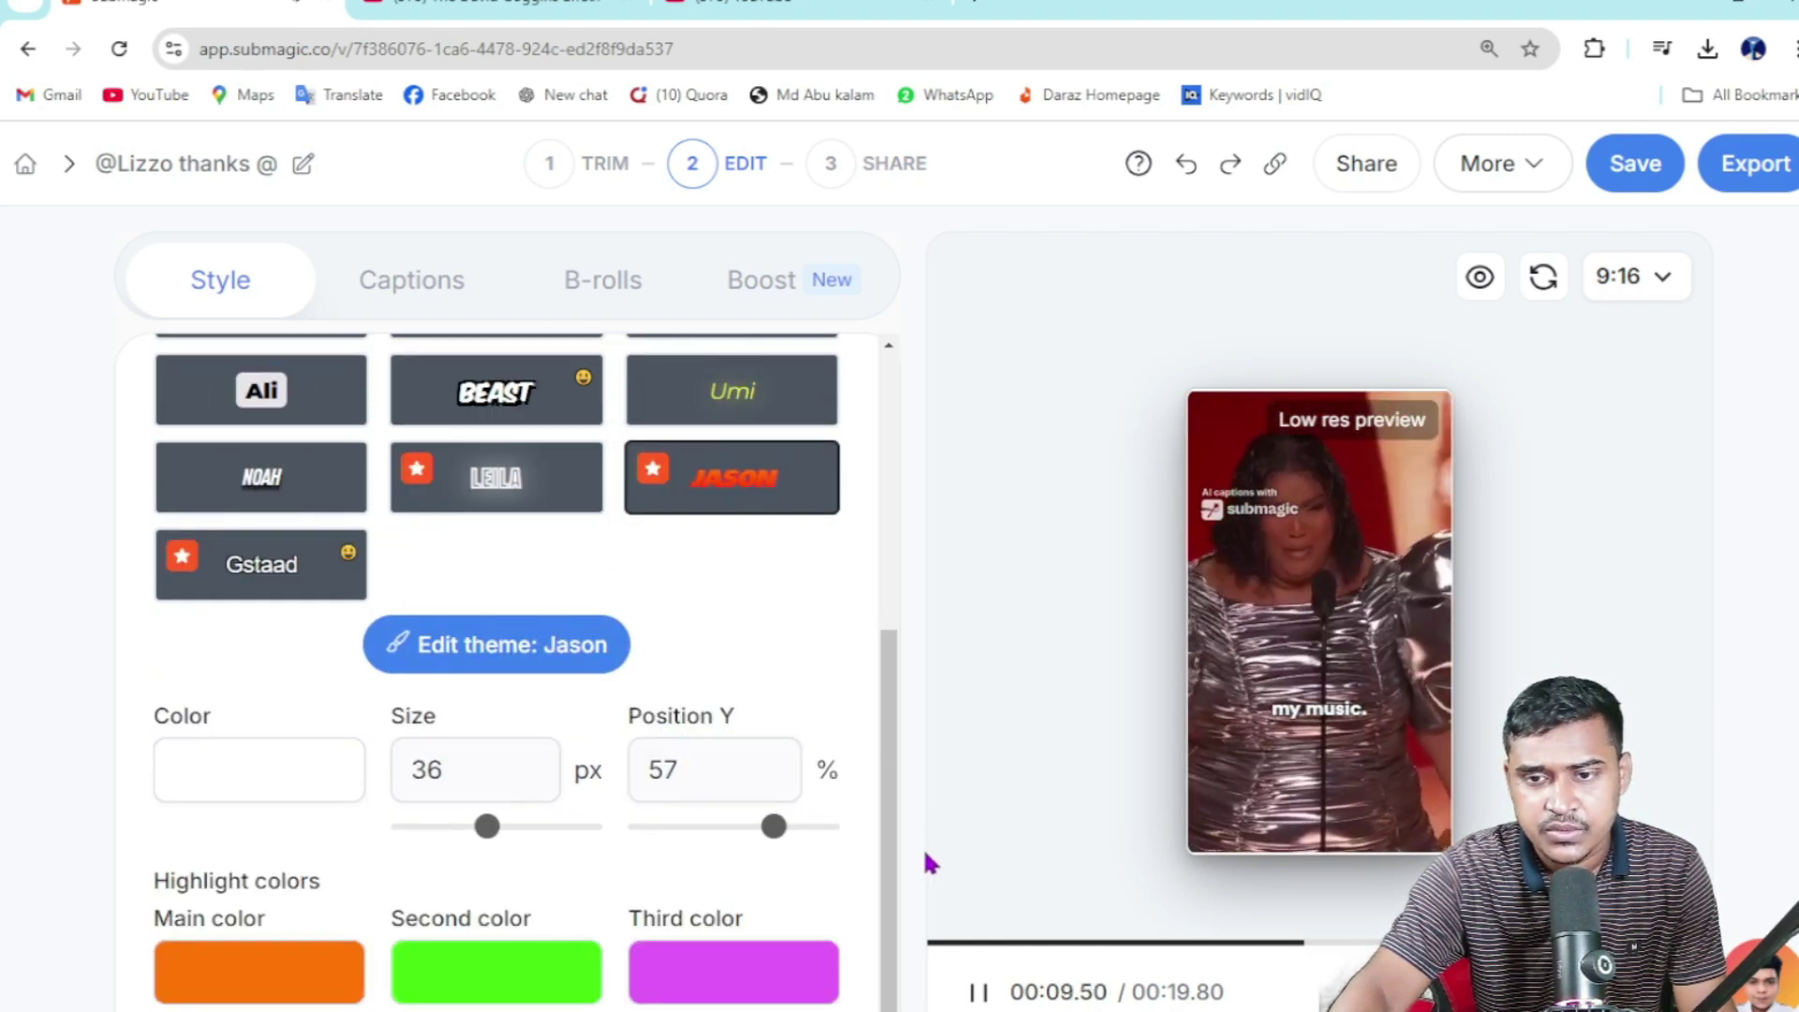
pyautogui.scroll(4, 736, 796)
pyautogui.click(701, 689)
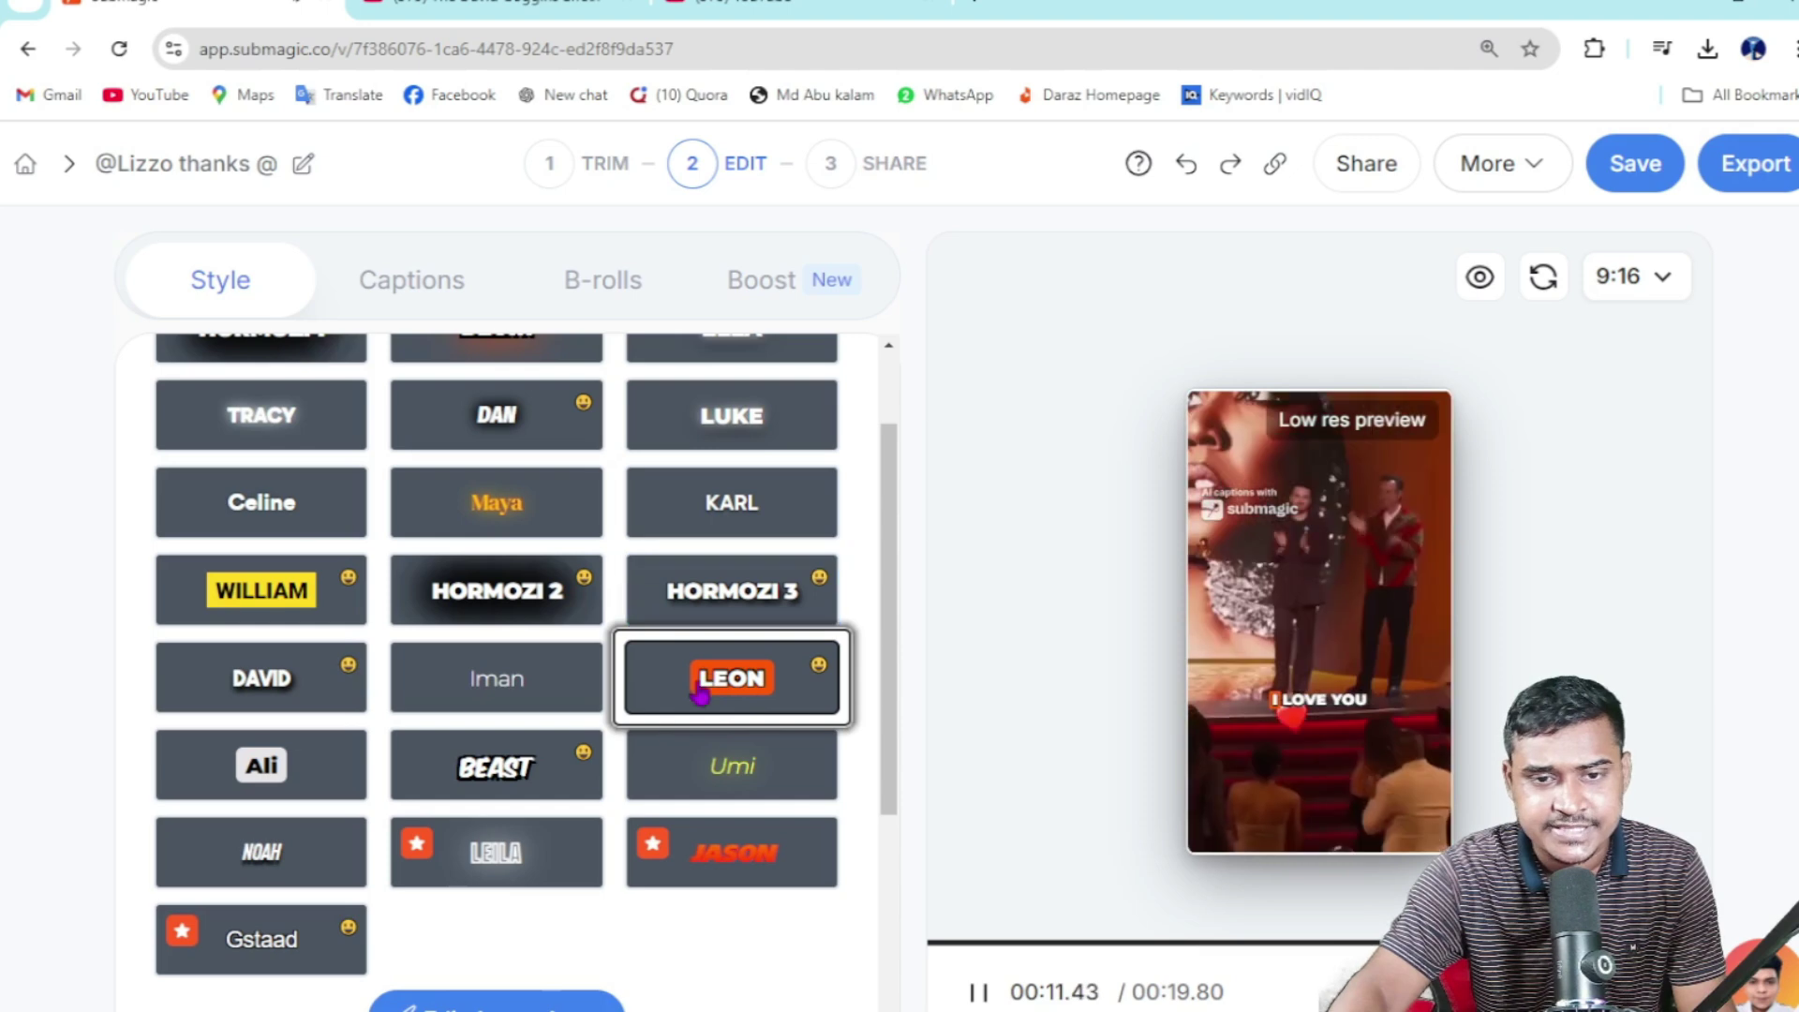
pyautogui.scroll(2, 712, 488)
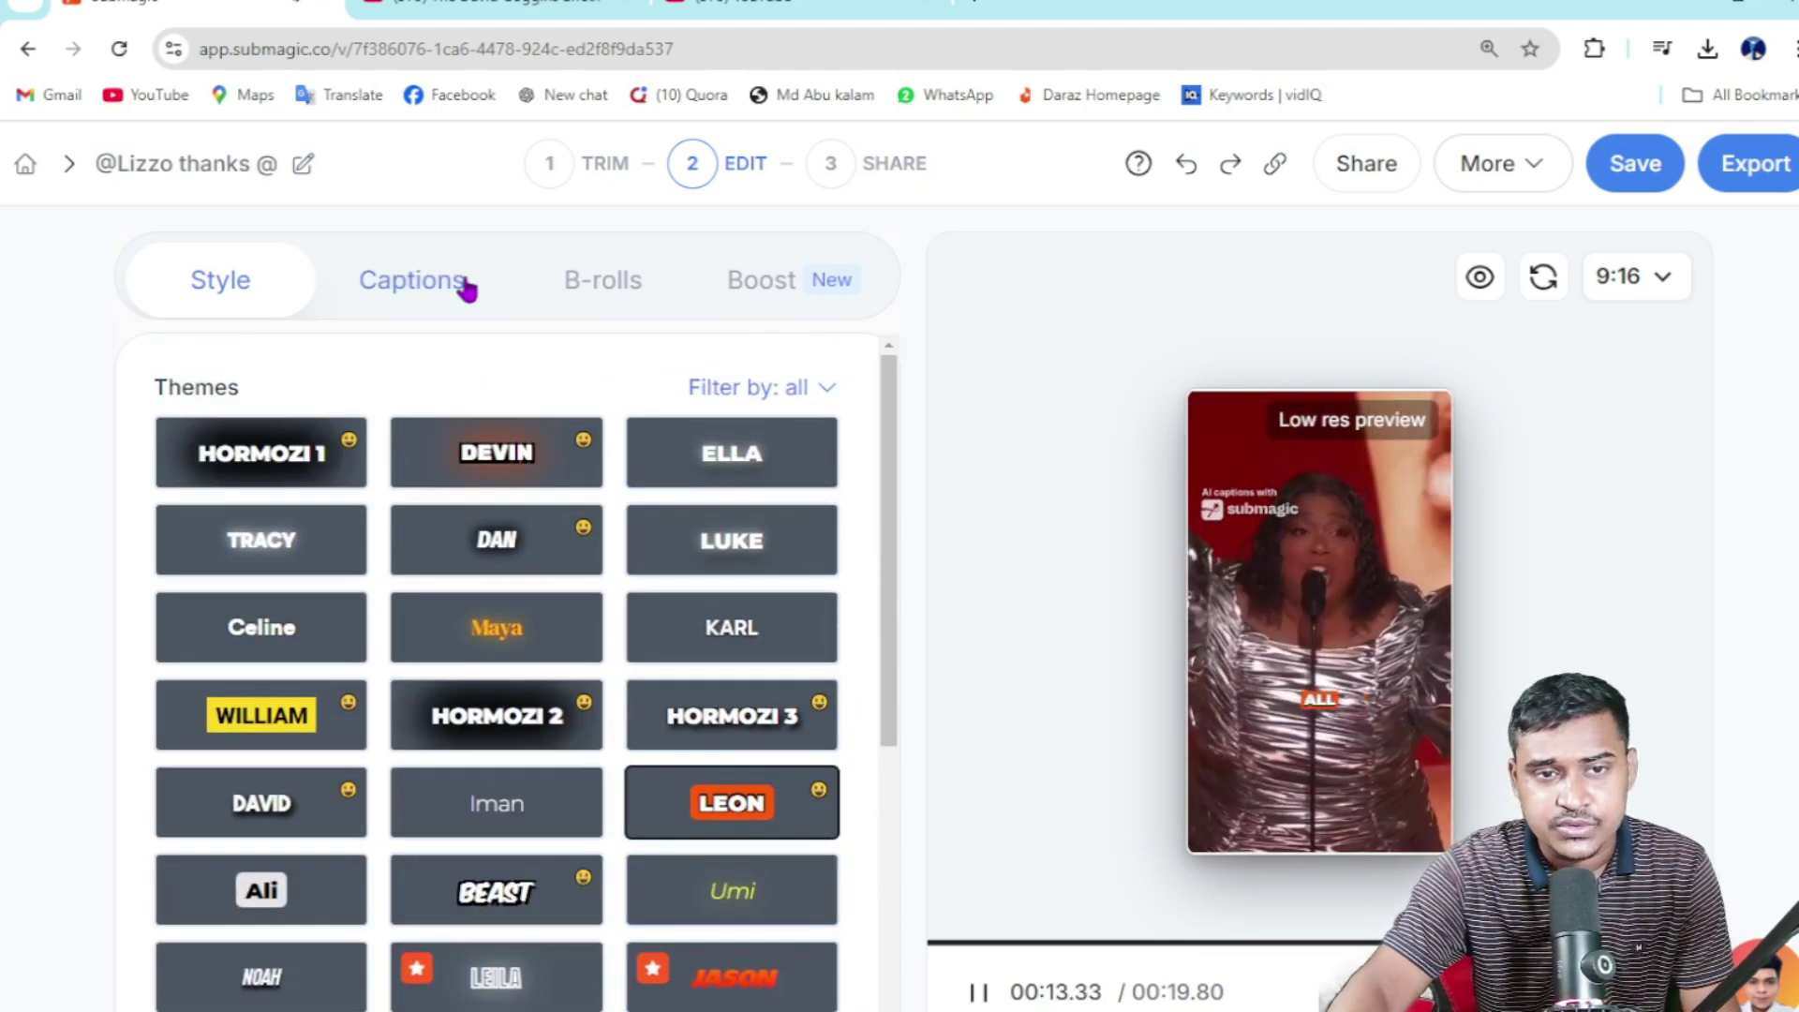
# Pause the preview in the Captions list and inspect text options for the word 'want'
pyautogui.click(464, 291)
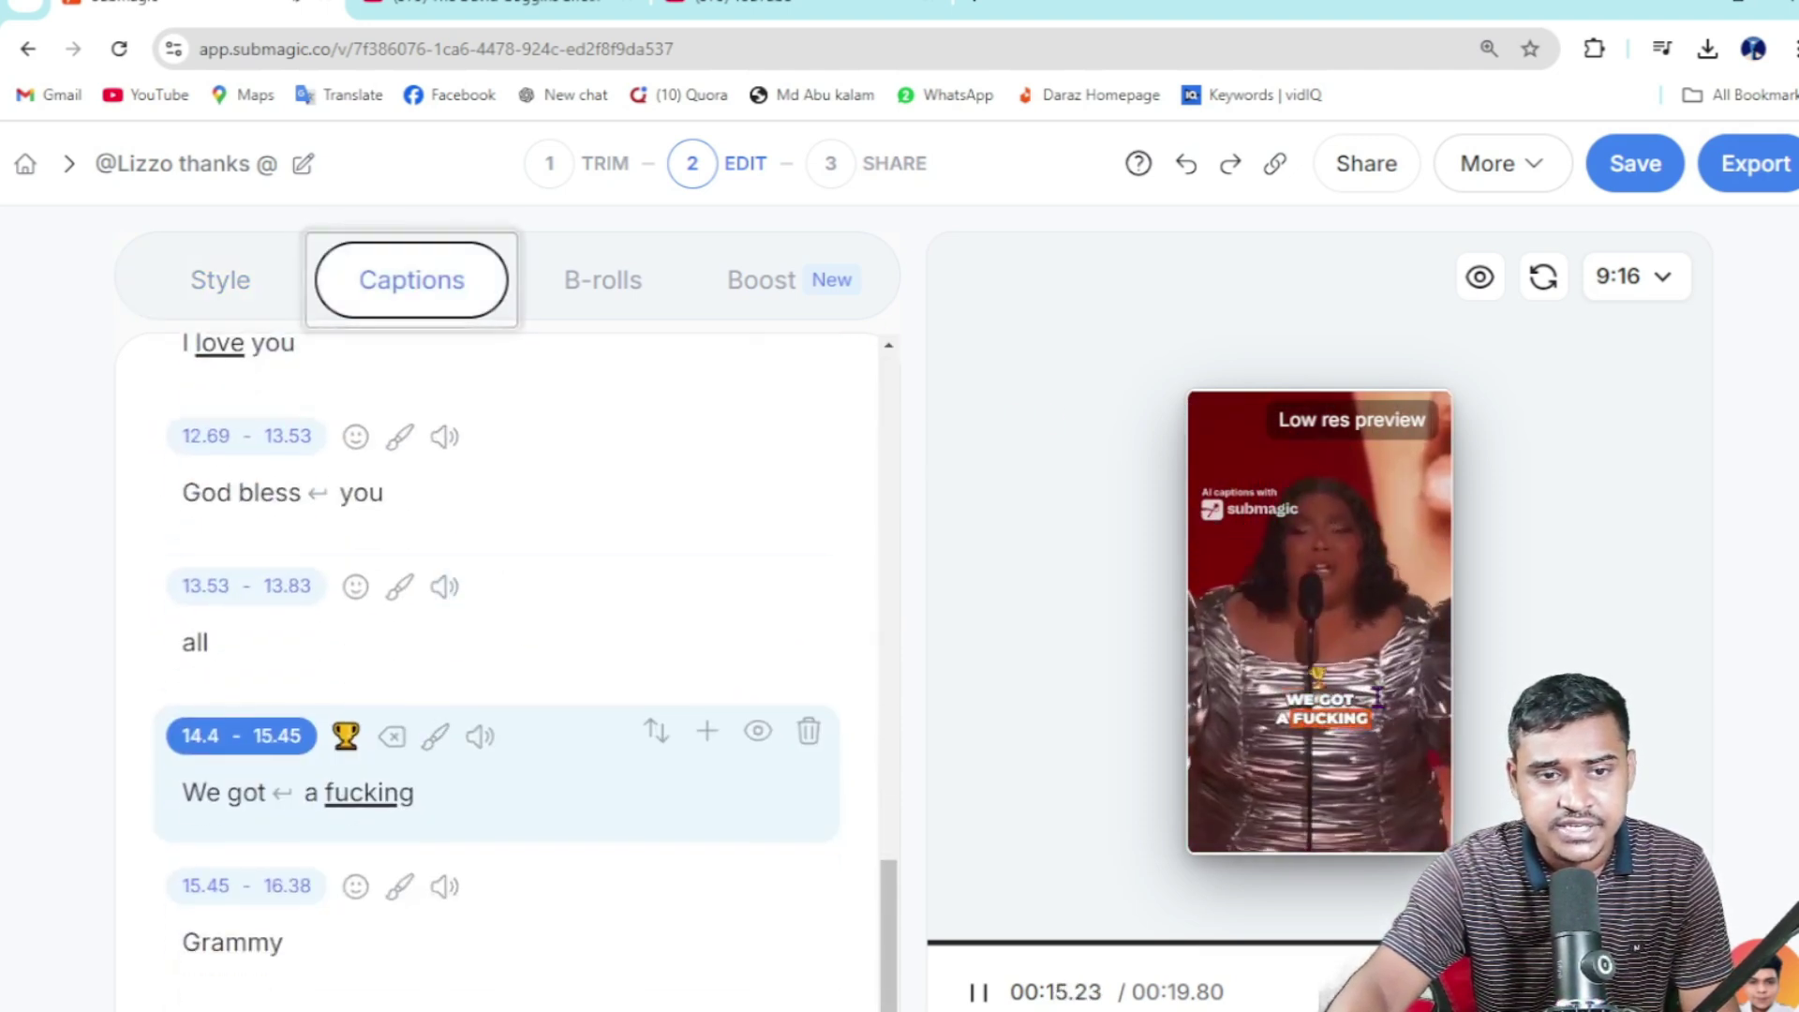
pyautogui.click(1377, 696)
pyautogui.scroll(8, 333, 634)
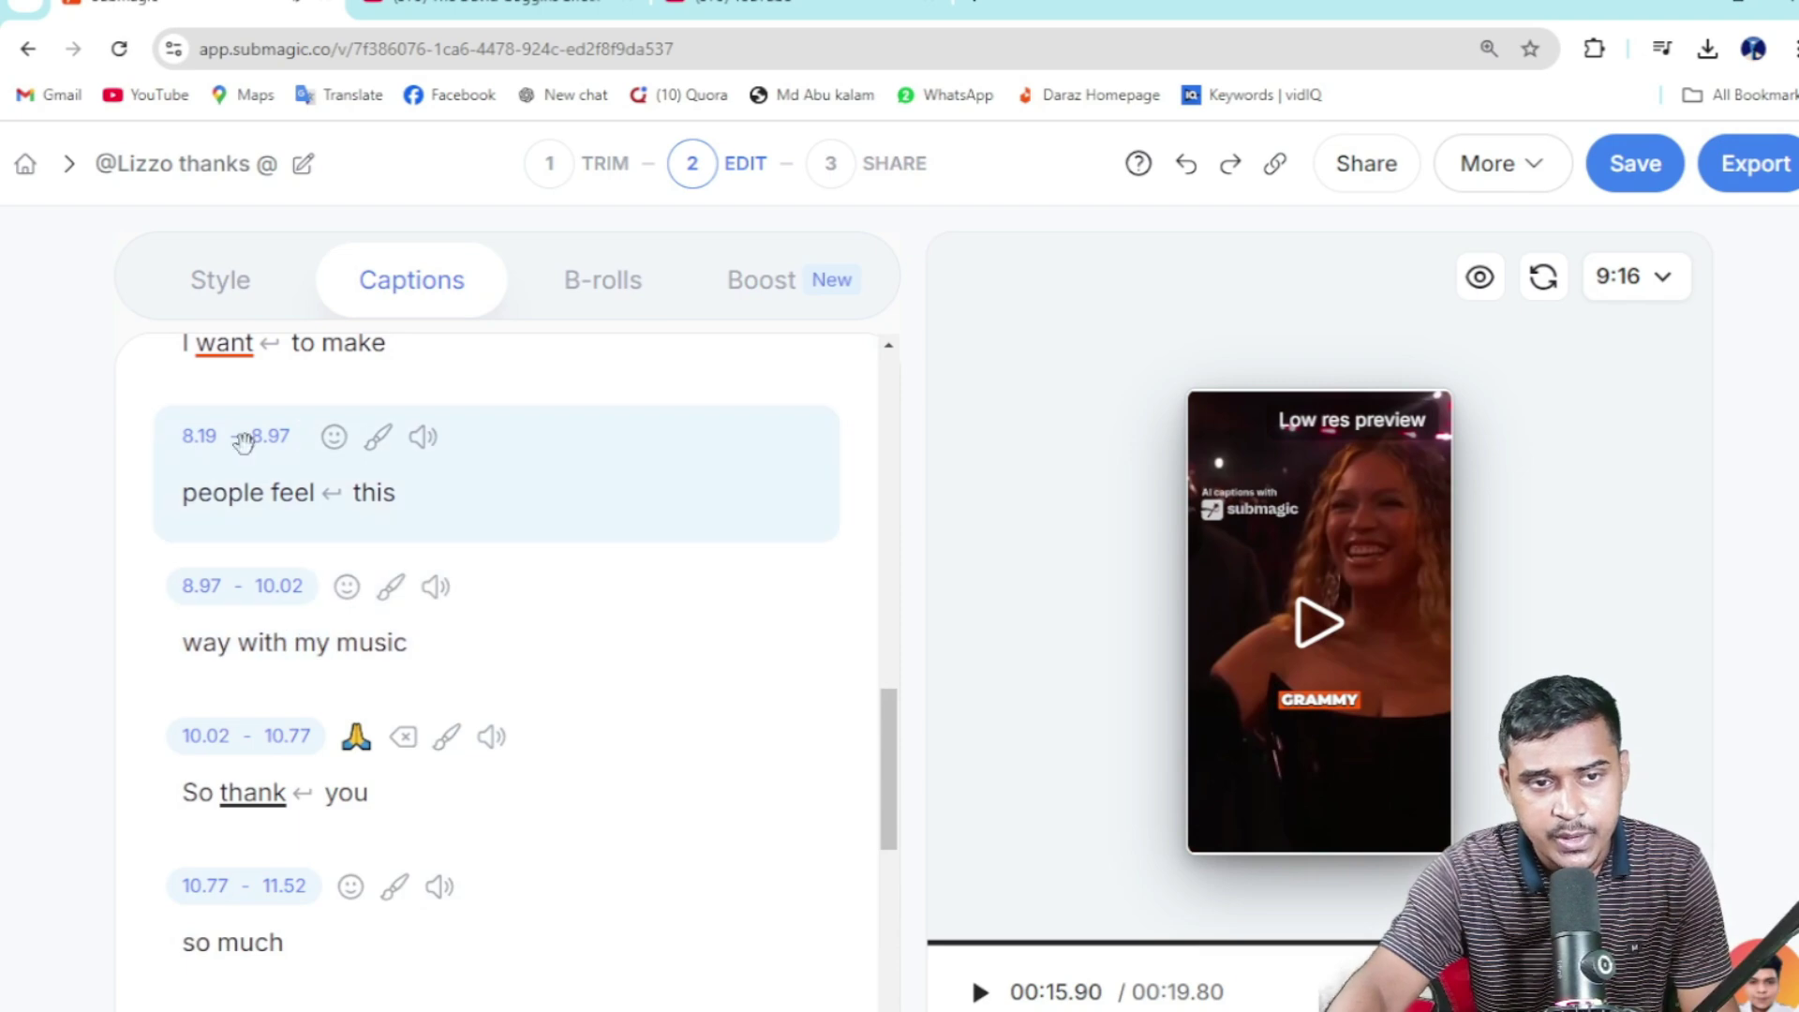
pyautogui.click(234, 356)
pyautogui.rightClick(249, 764)
# Check the timing options for the words 'I' and 'want', then scroll the caption list
pyautogui.click(178, 641)
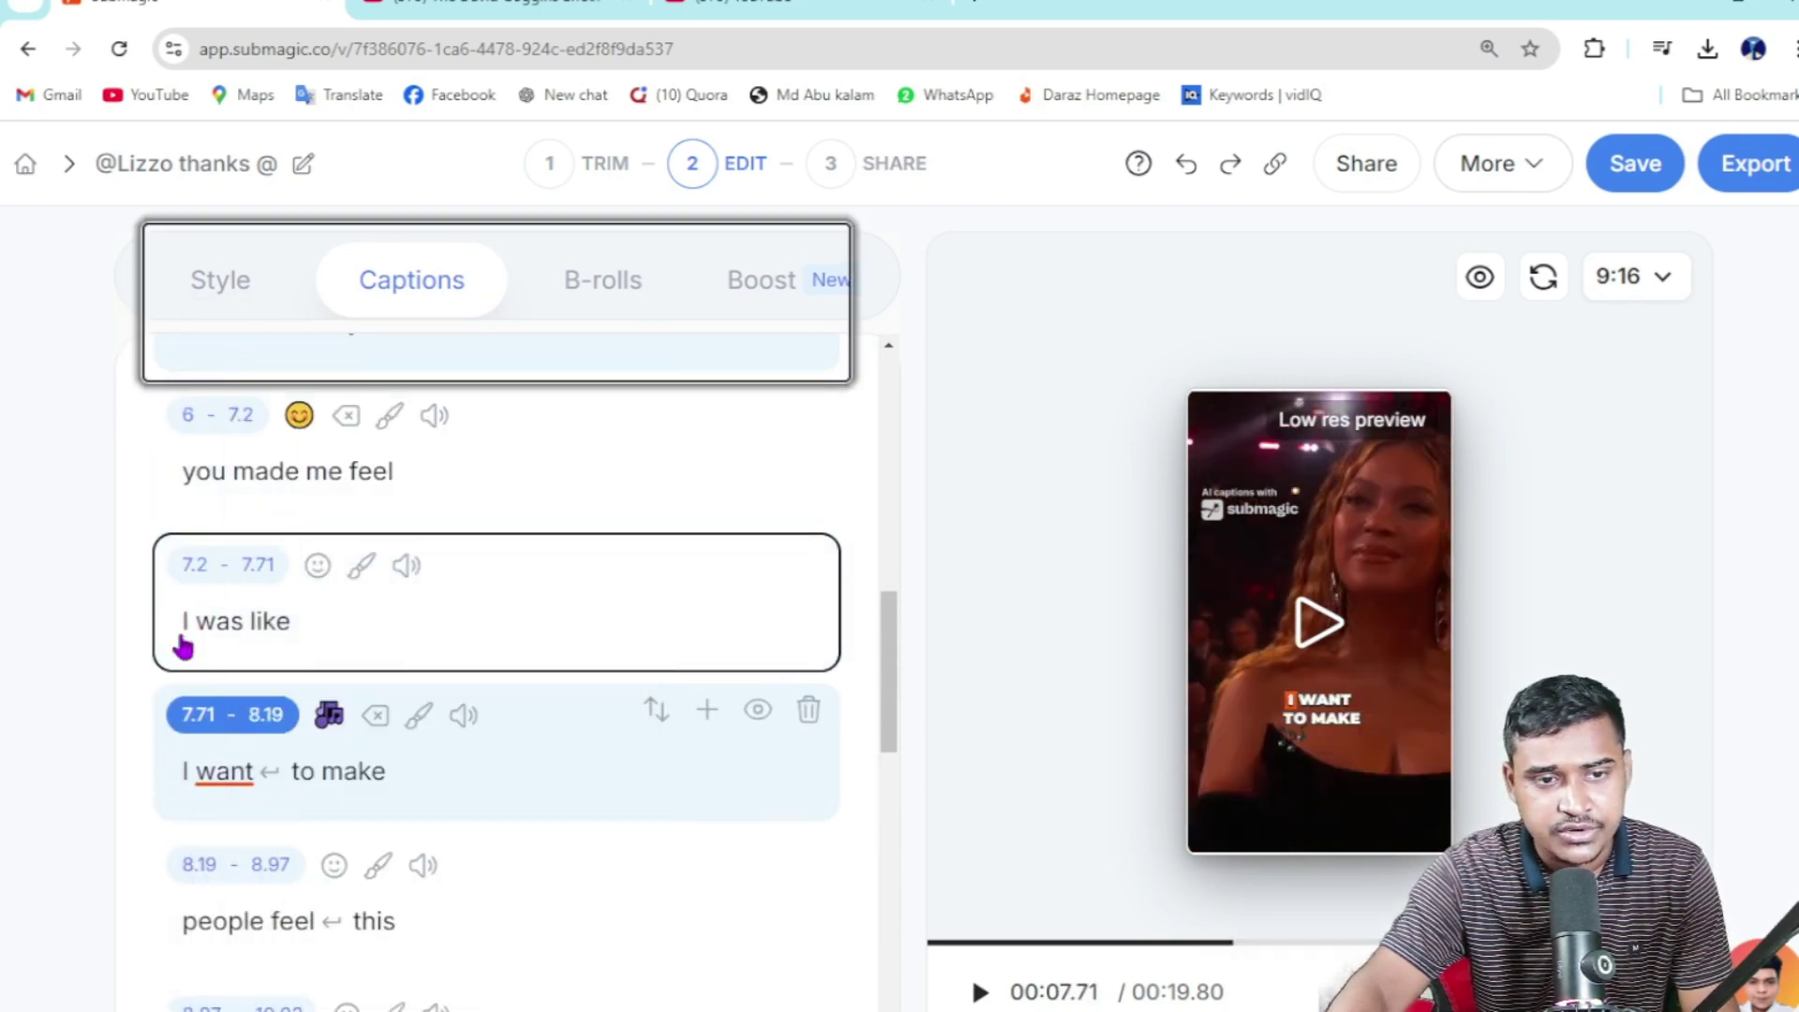
pyautogui.click(180, 637)
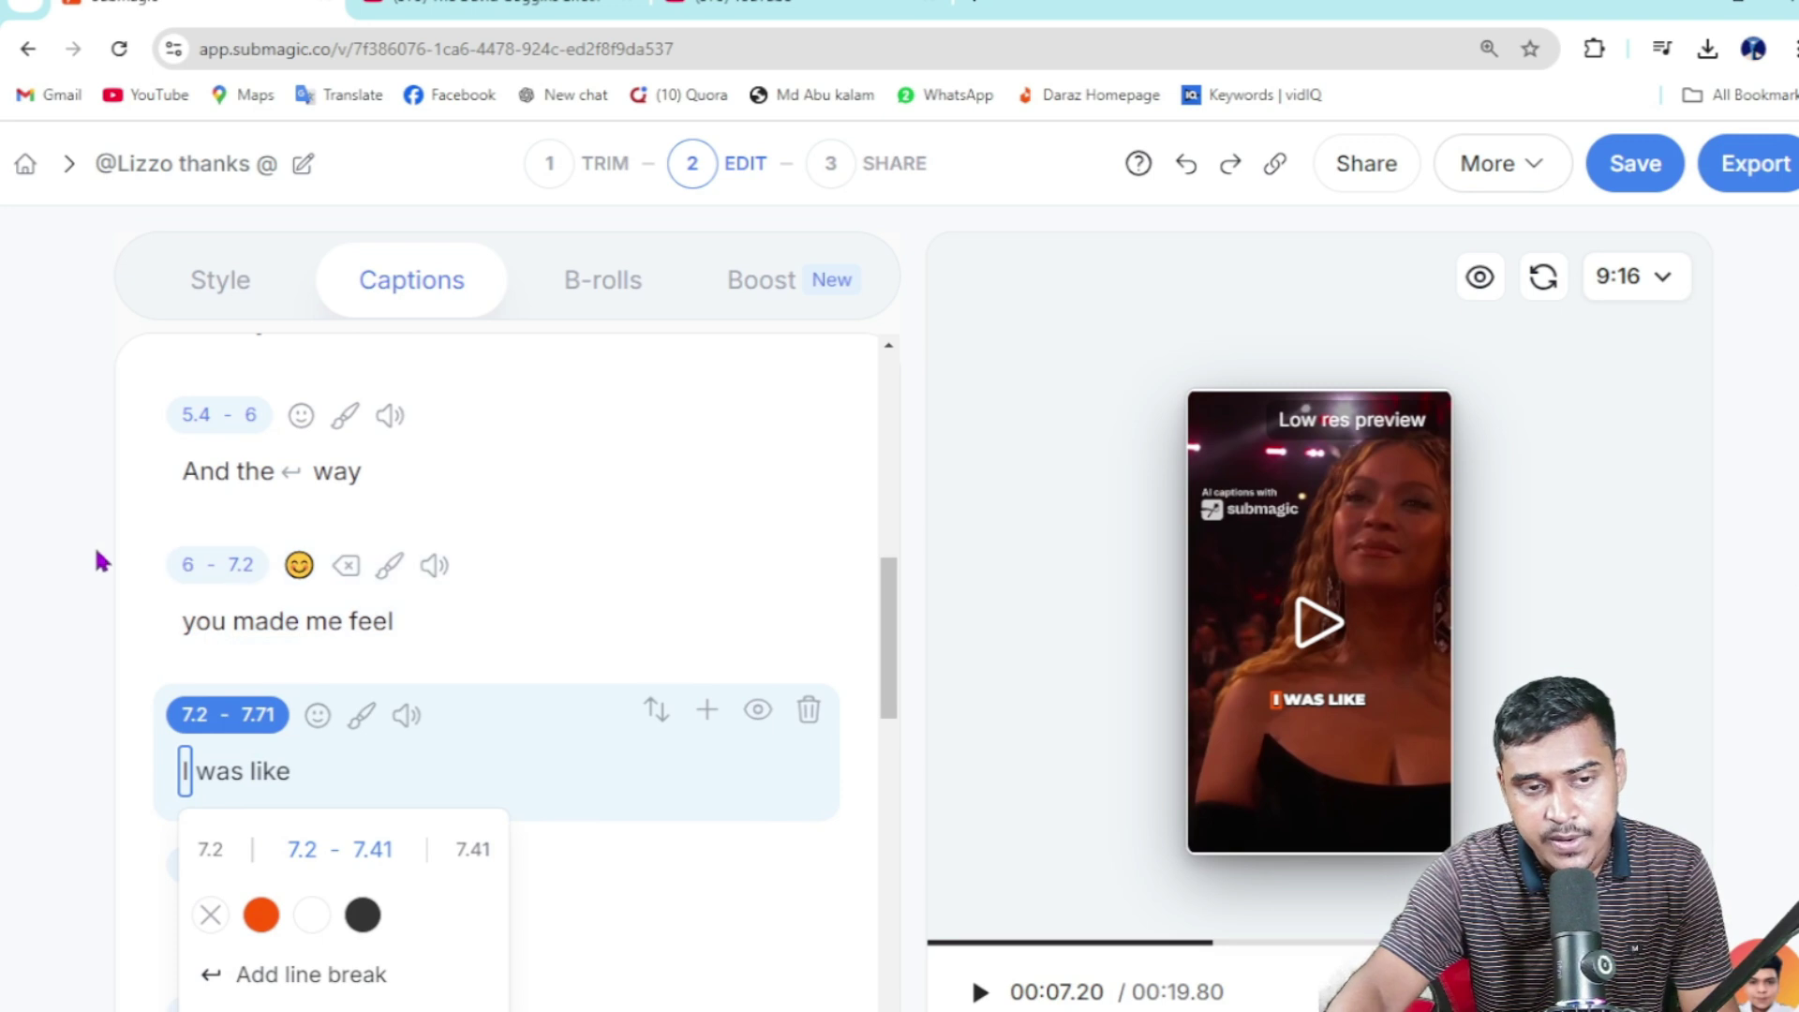
pyautogui.rightClick(249, 928)
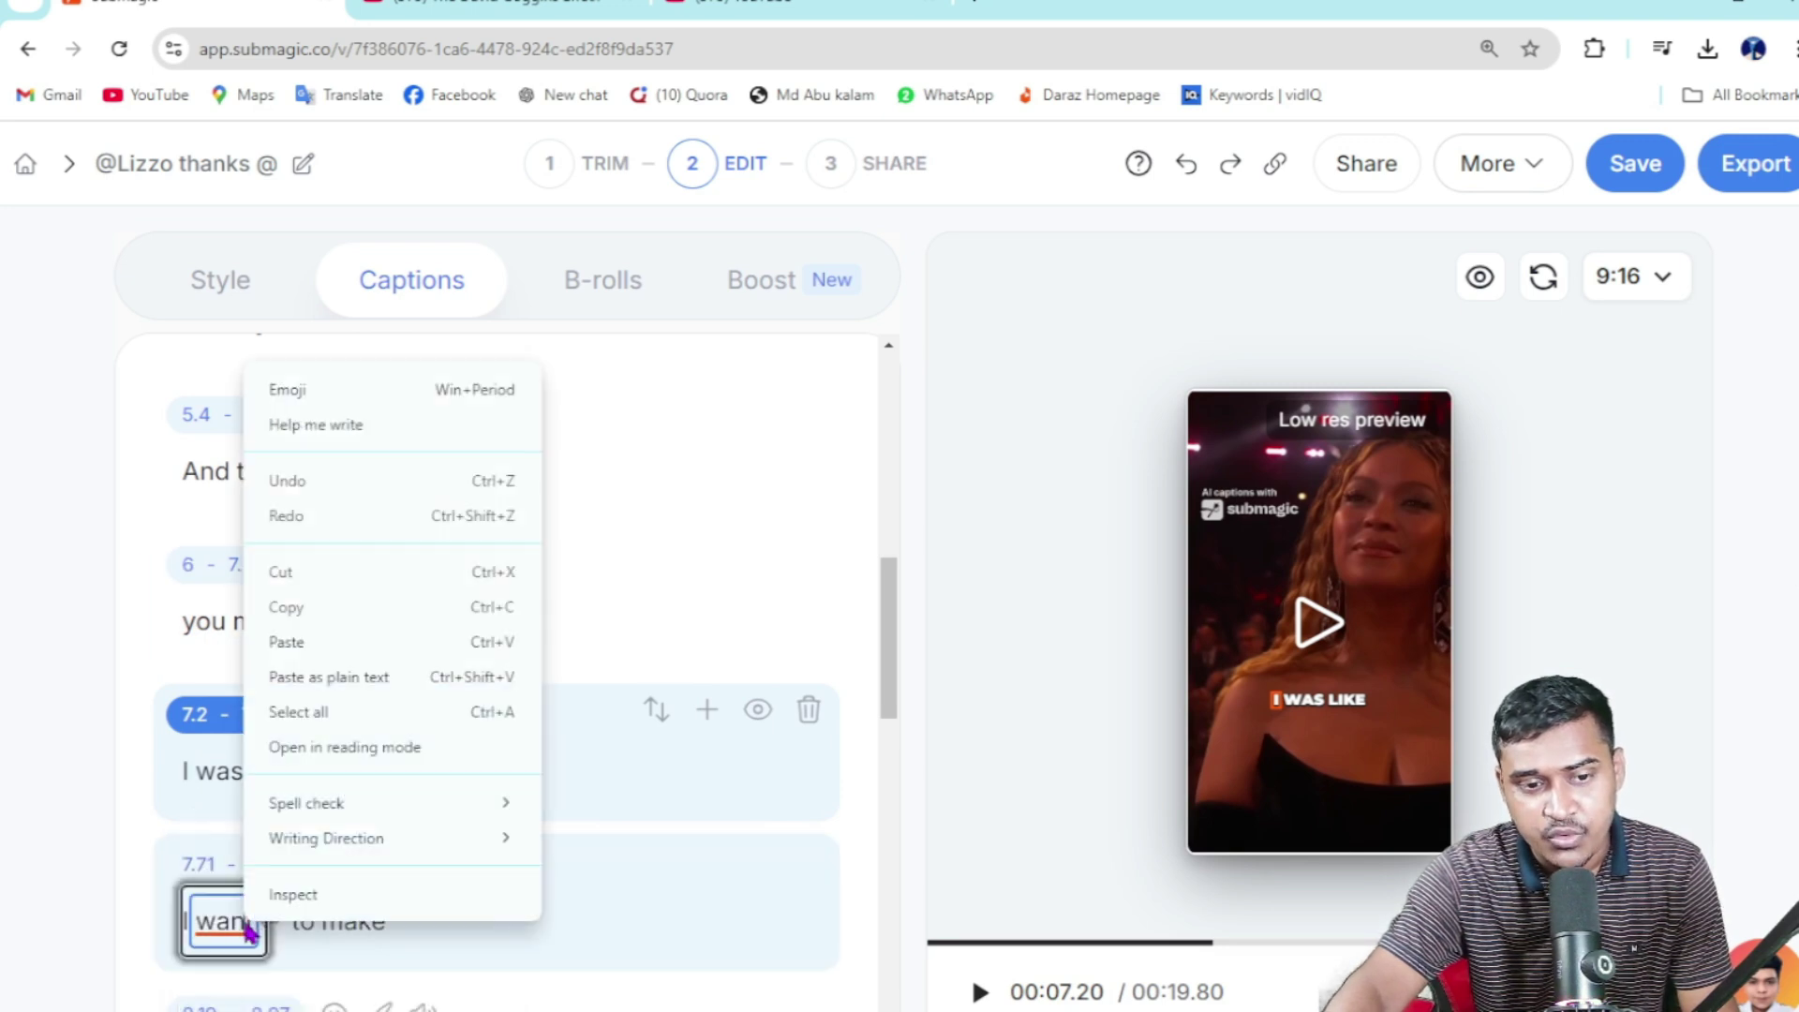
pyautogui.click(223, 922)
pyautogui.click(225, 924)
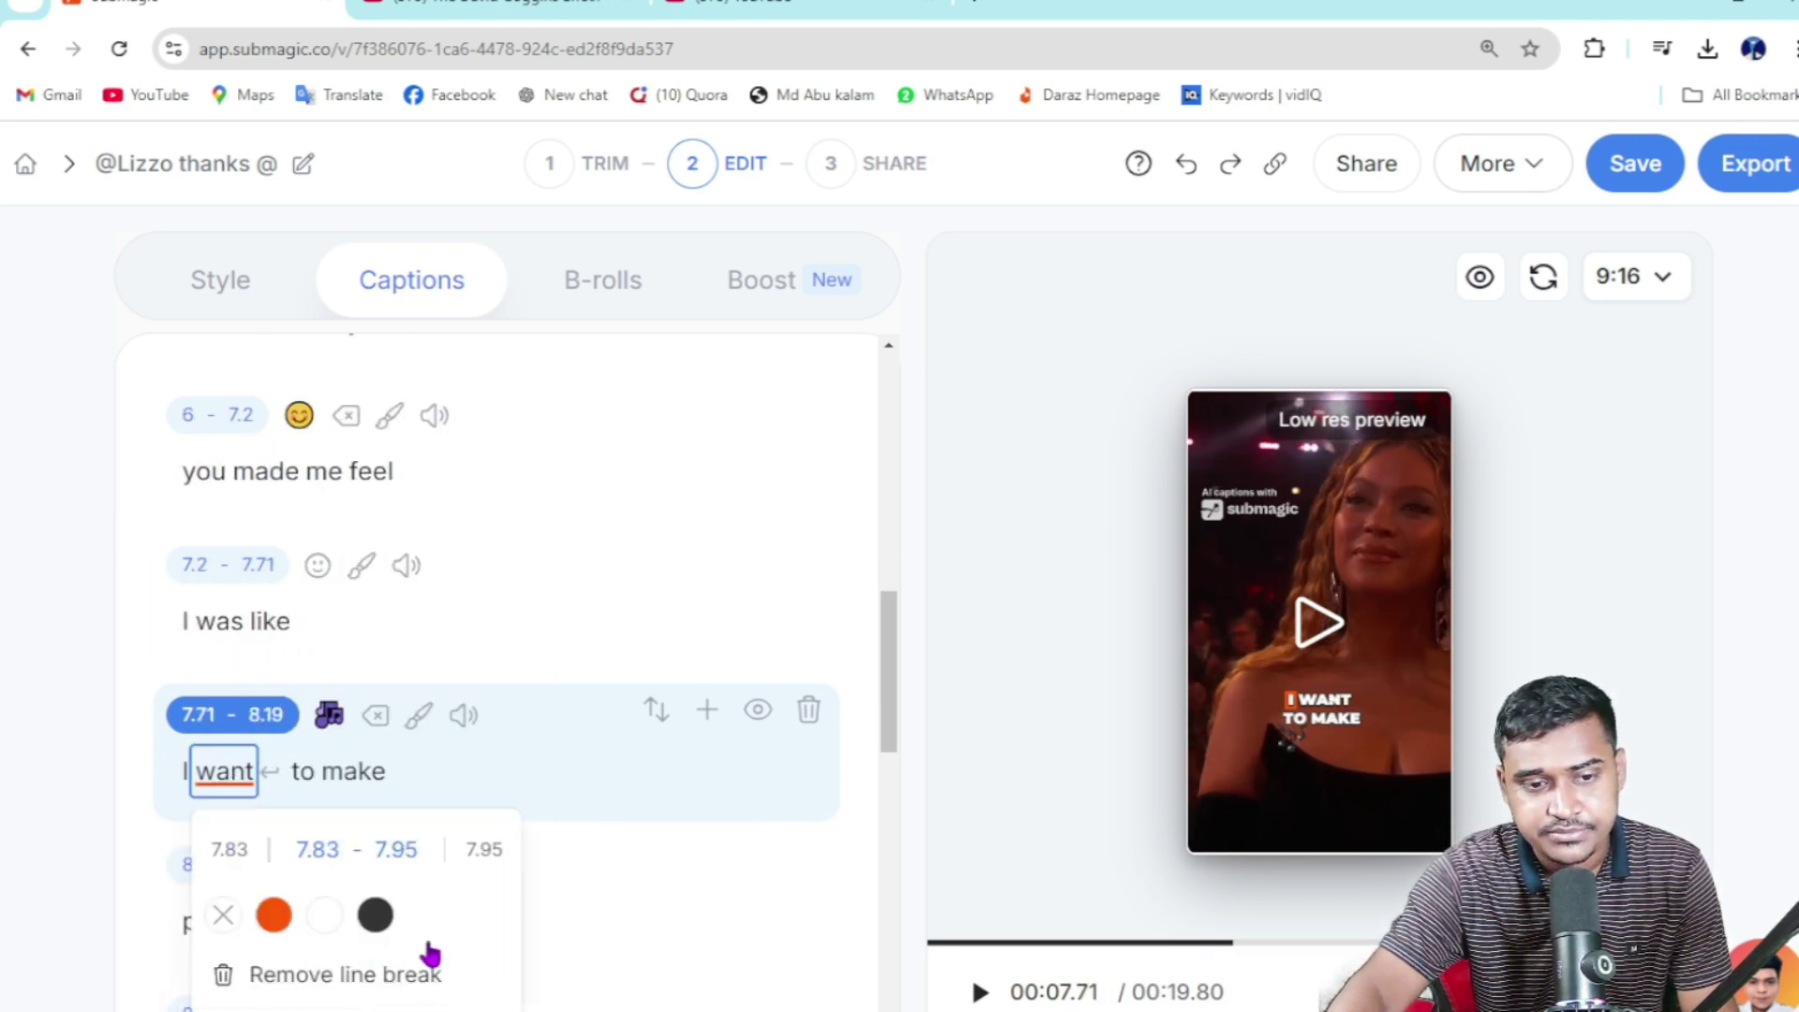
pyautogui.click(970, 499)
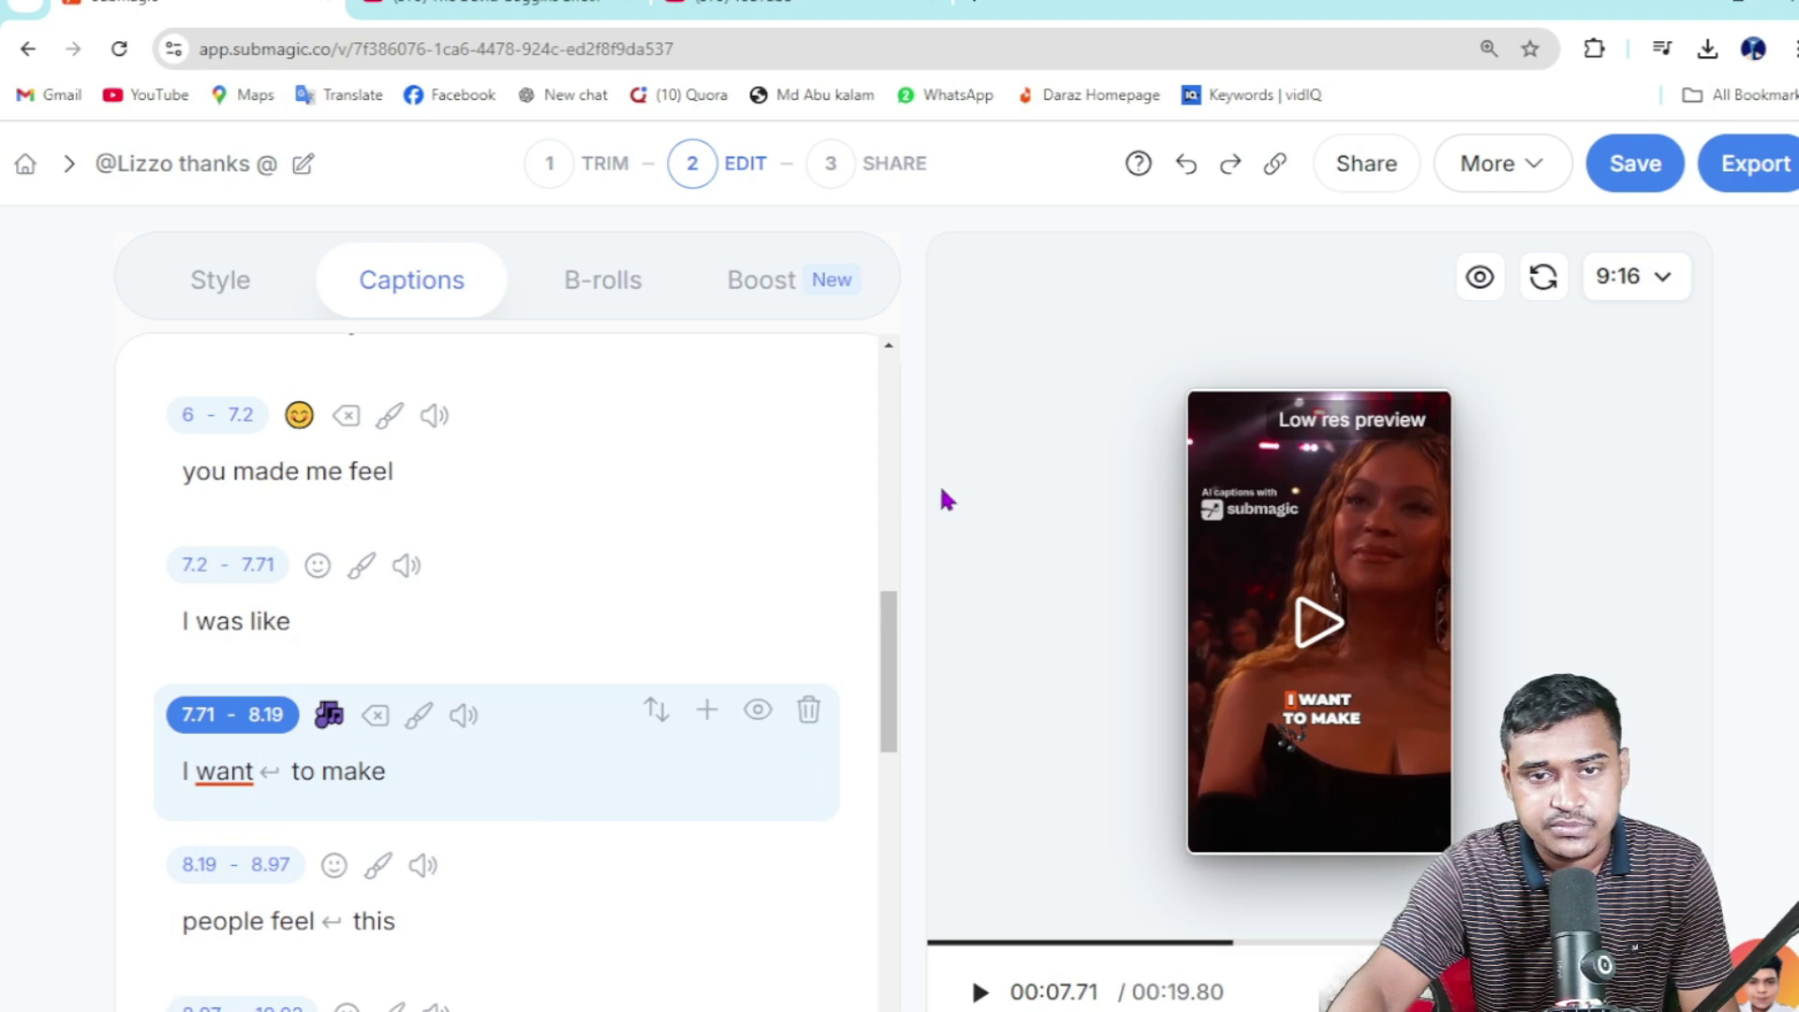
pyautogui.scroll(-8, 518, 667)
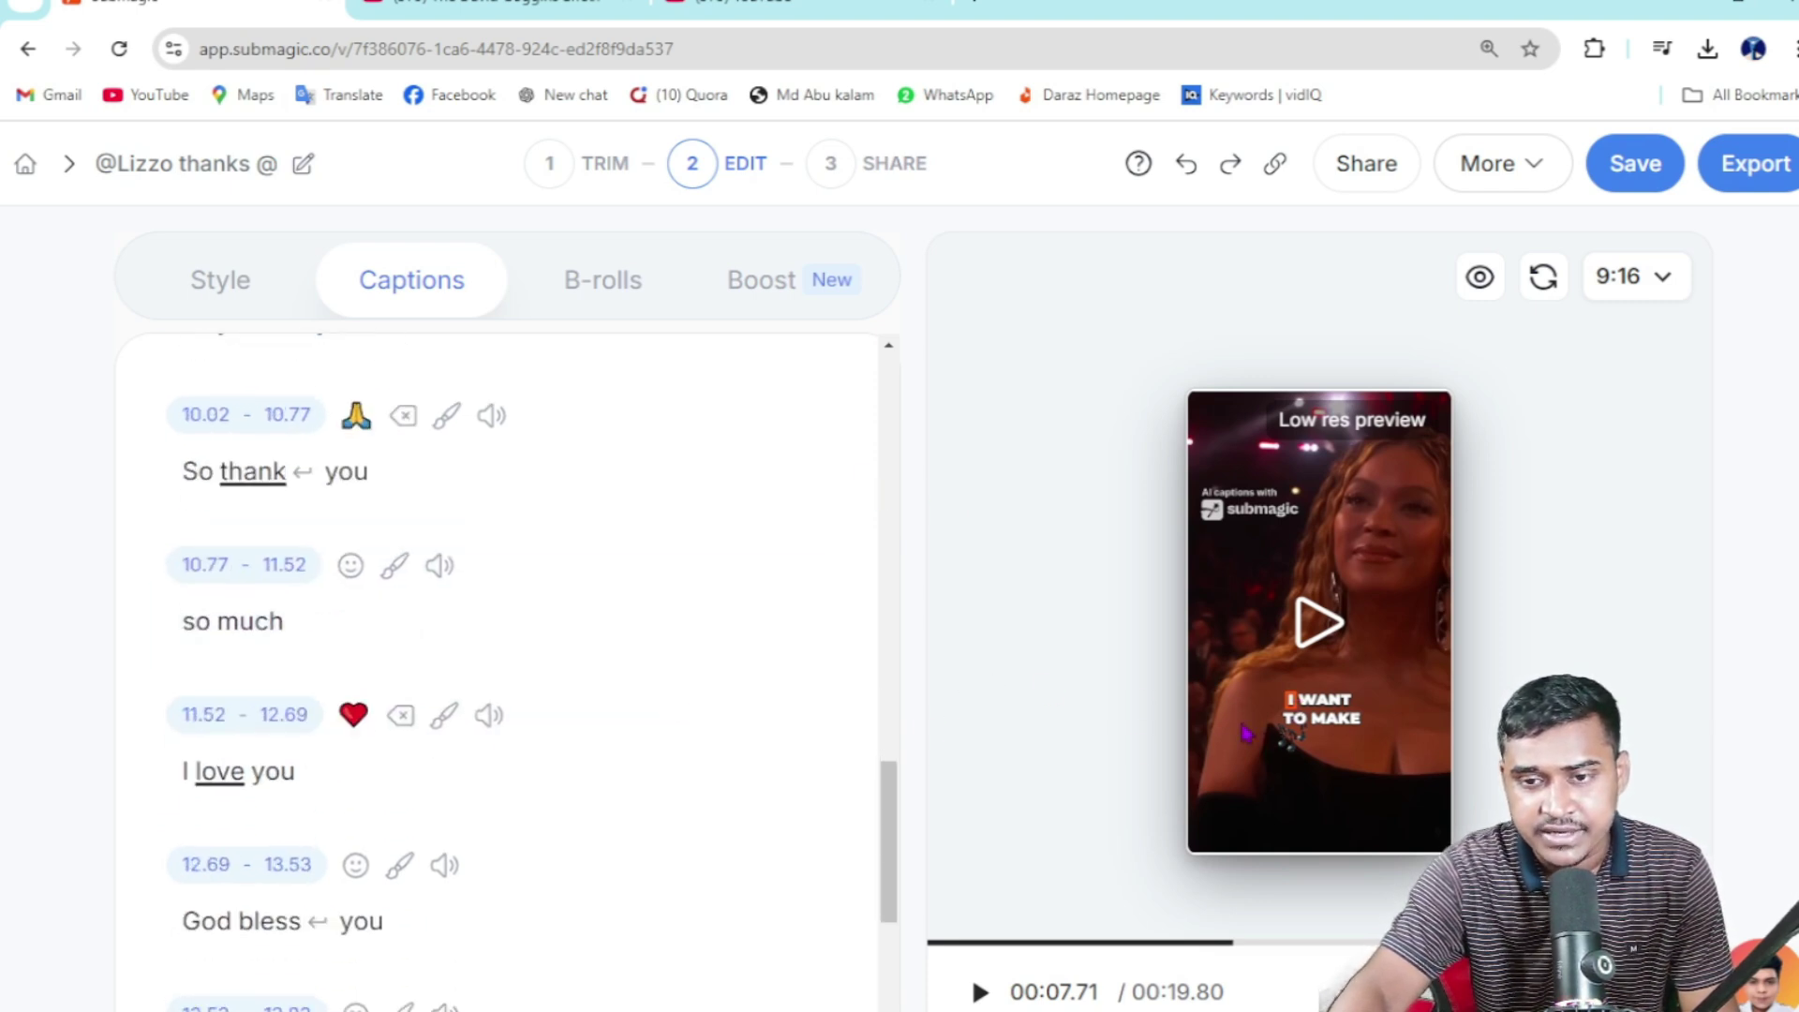
pyautogui.scroll(-5, 406, 856)
# Change the Leon captions' main highlight colour to purple (4D38FF), preview it, and open Export
pyautogui.click(595, 284)
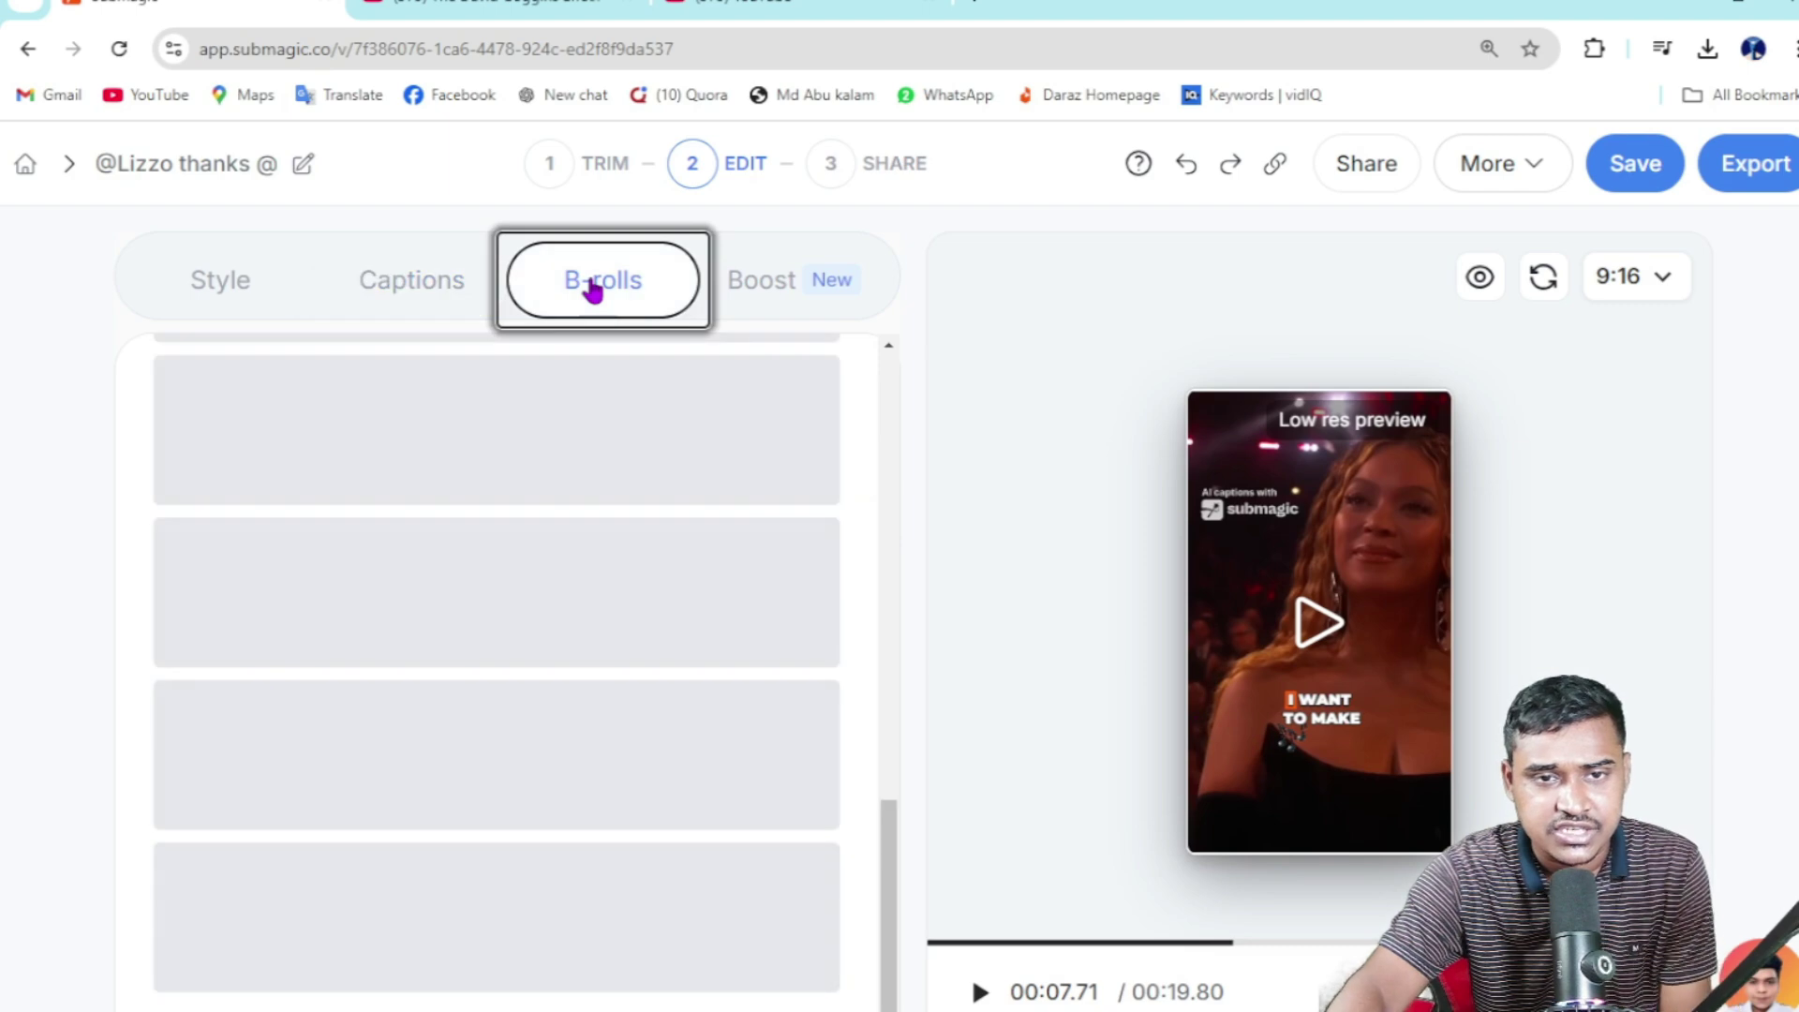
pyautogui.click(220, 279)
pyautogui.click(239, 982)
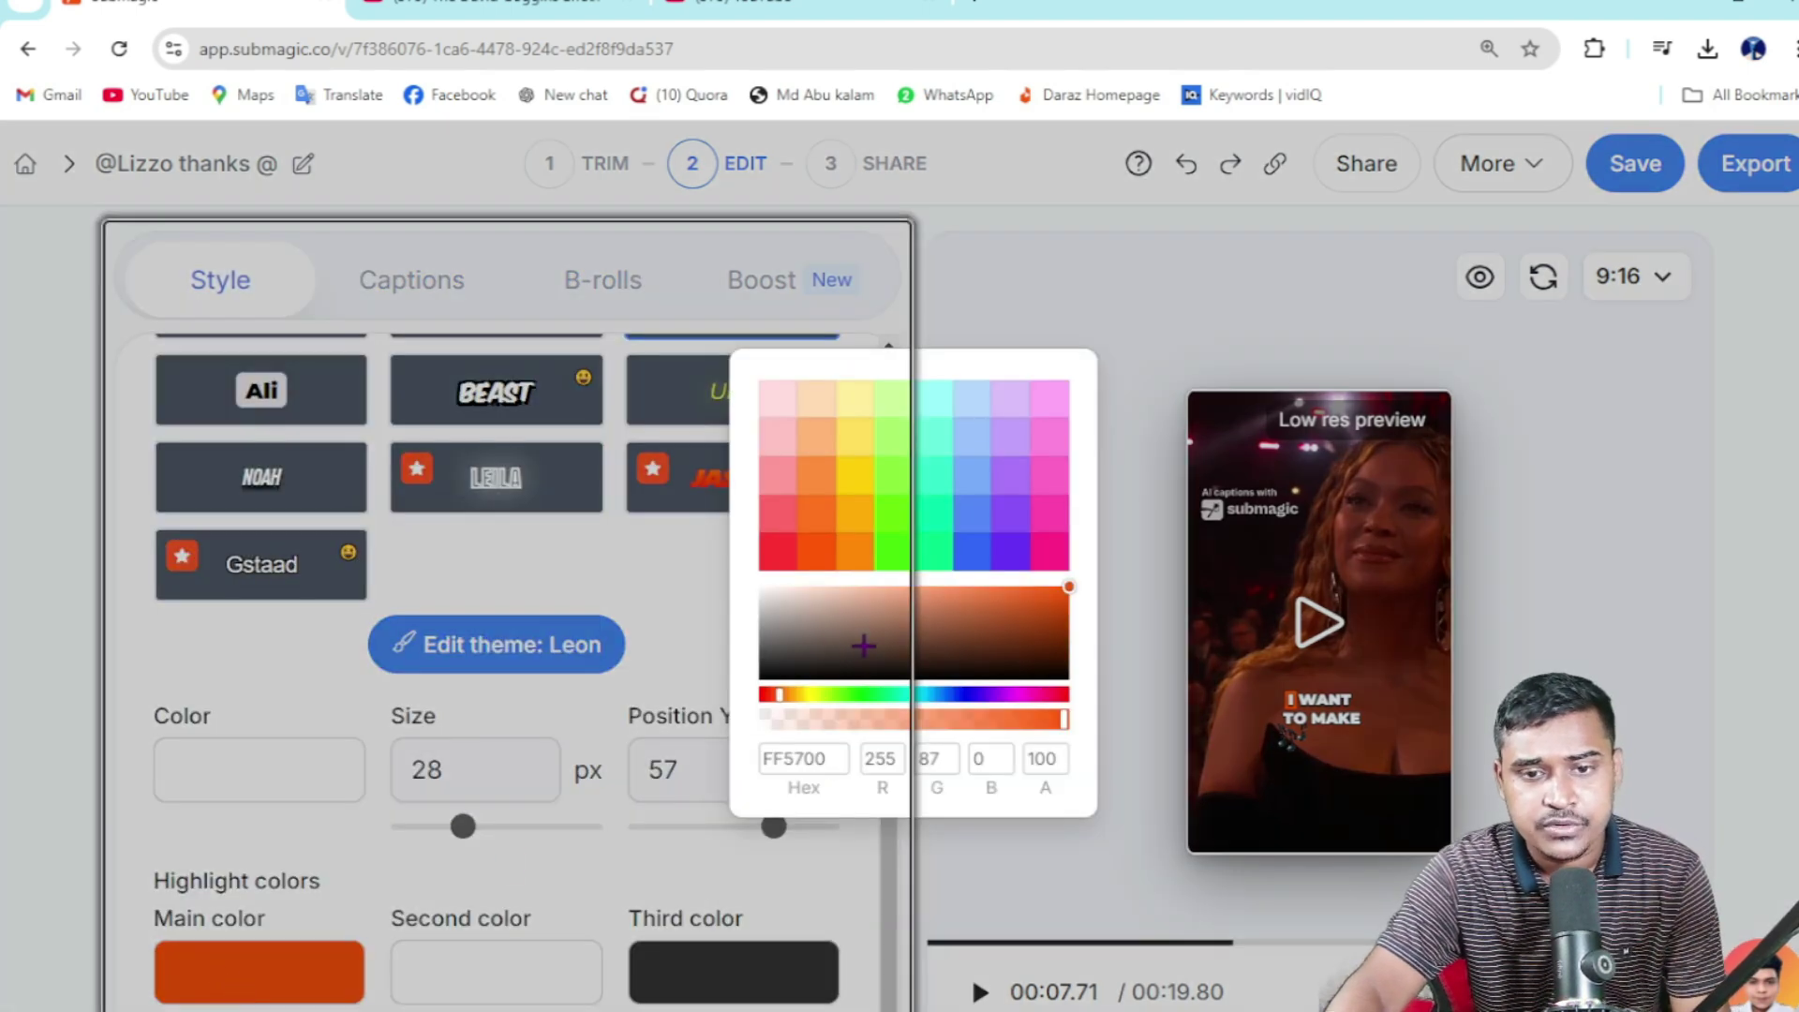
pyautogui.moveTo(864, 645)
pyautogui.mouseDown()
pyautogui.moveTo(835, 655)
pyautogui.moveTo(1001, 587)
pyautogui.mouseUp()
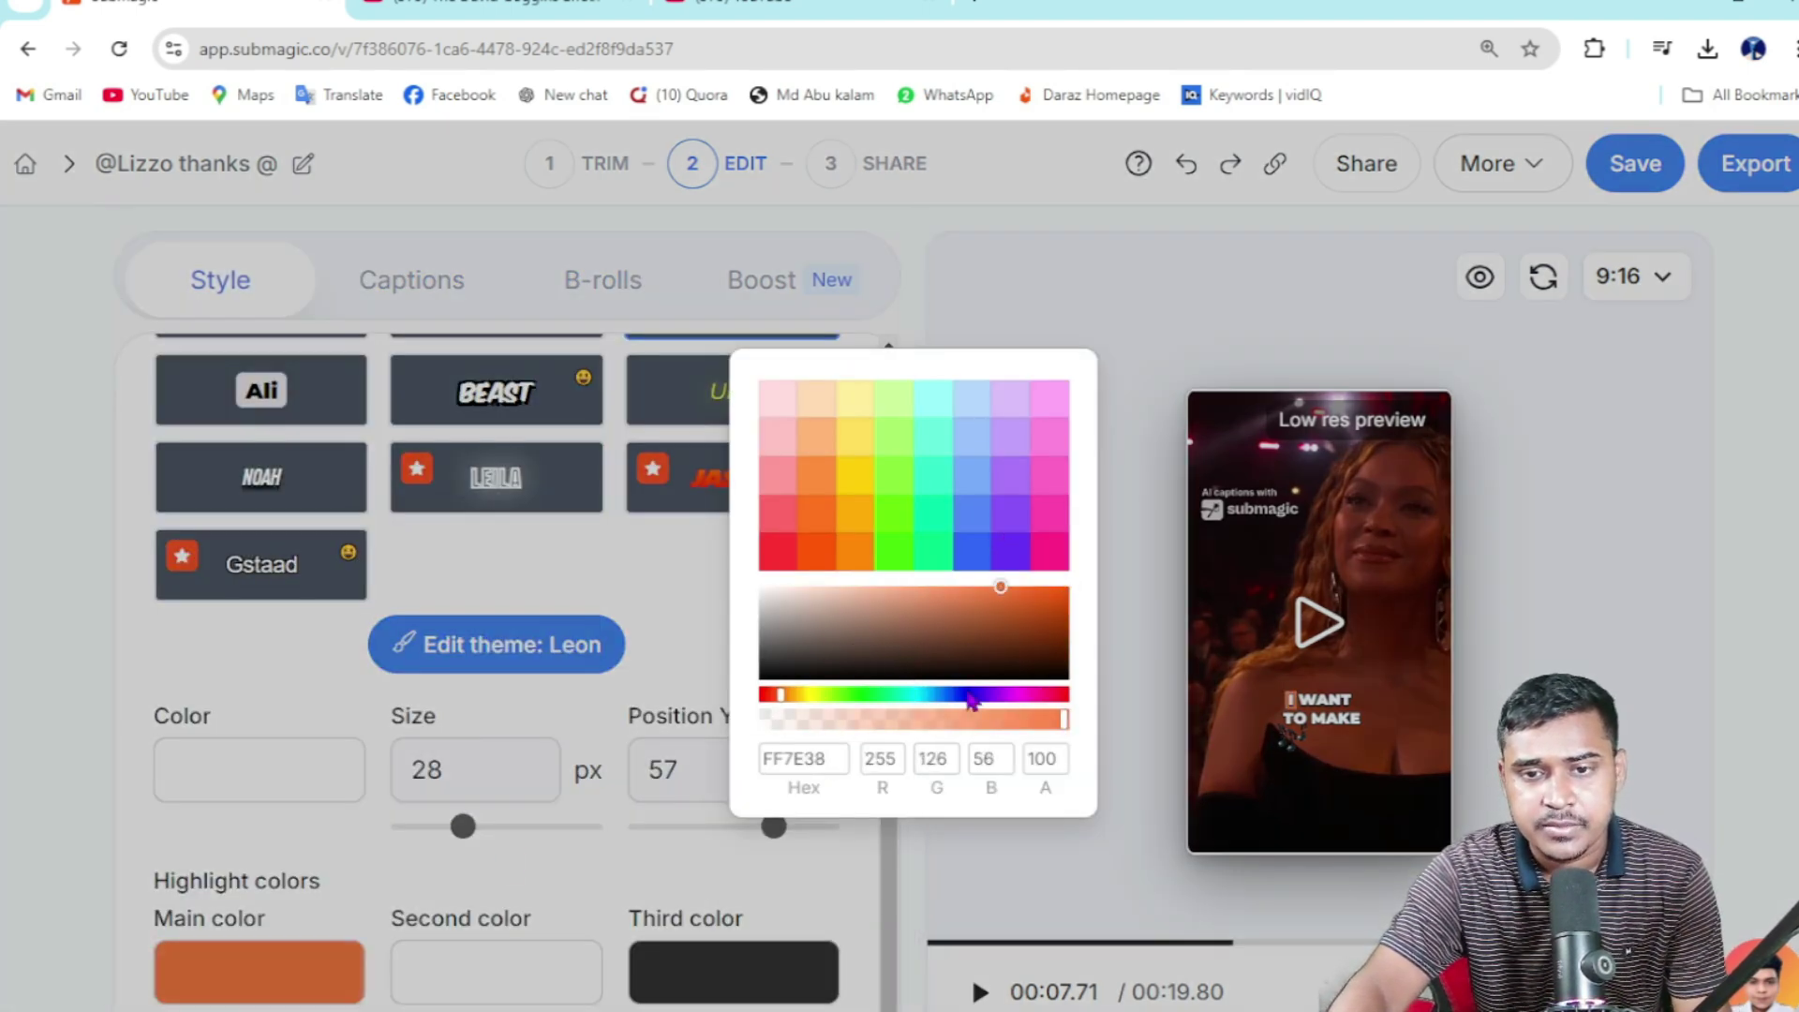
pyautogui.click(968, 694)
pyautogui.click(1021, 905)
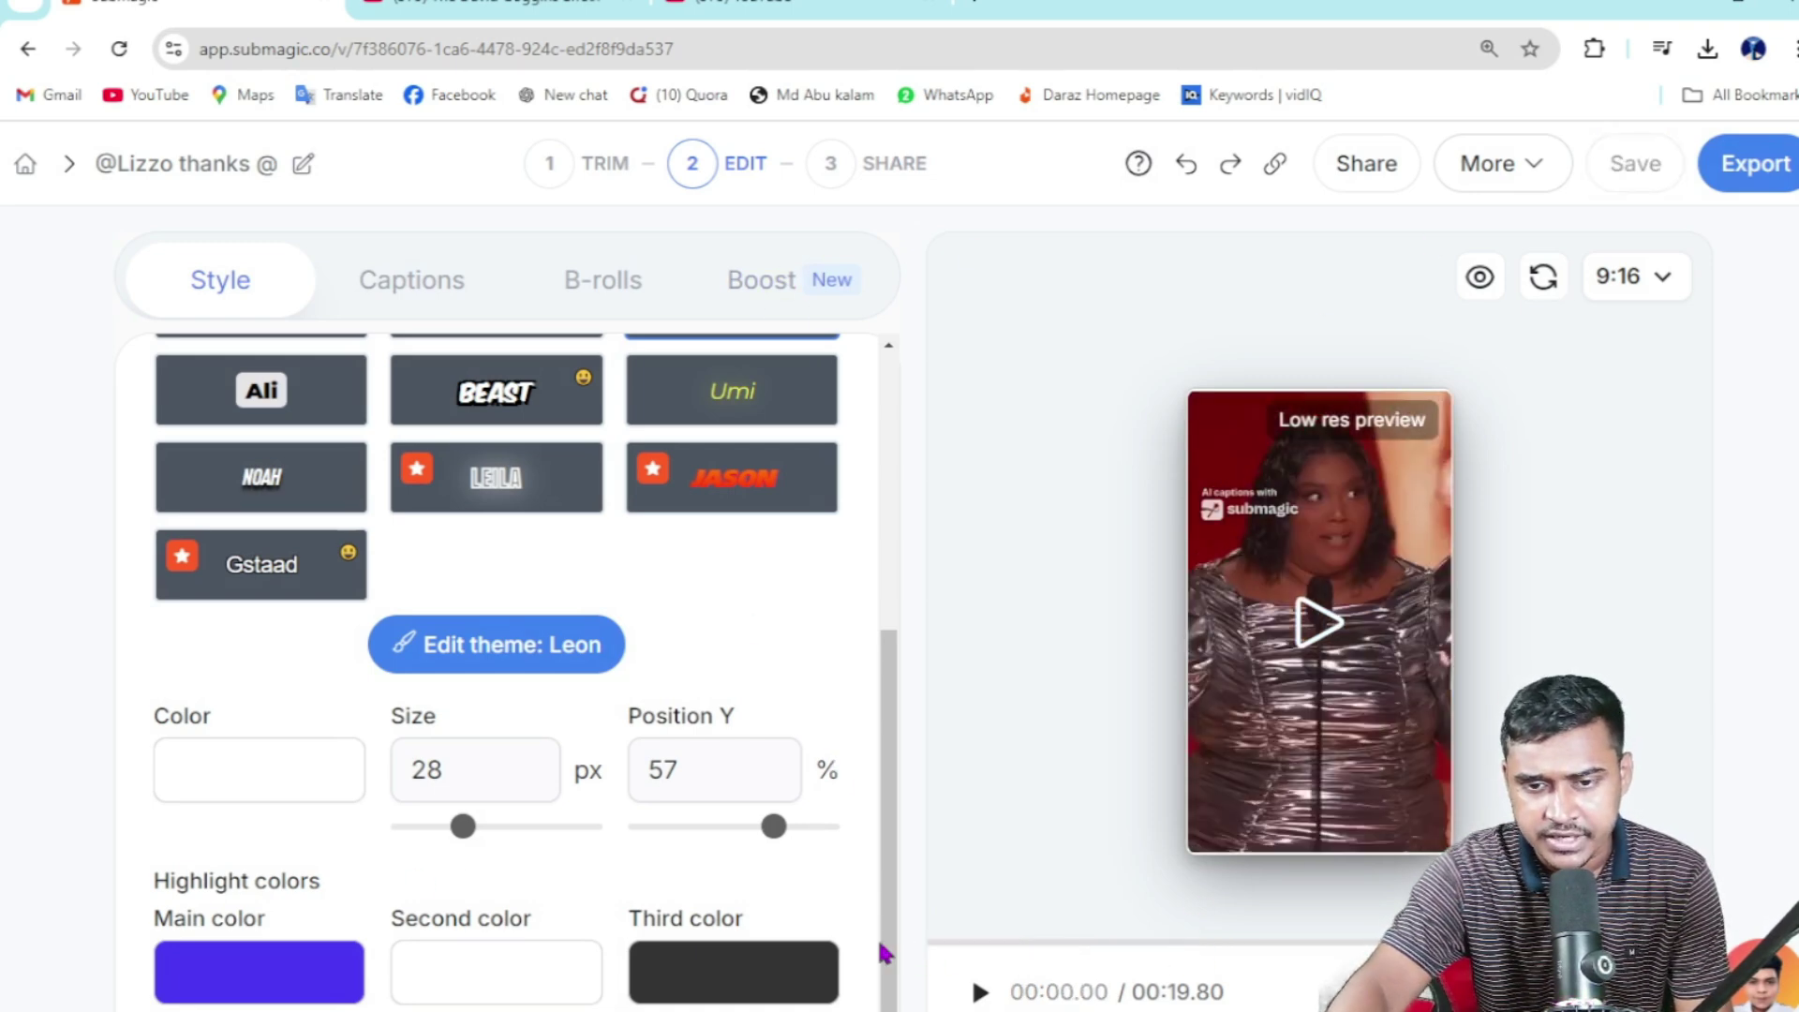
pyautogui.click(980, 991)
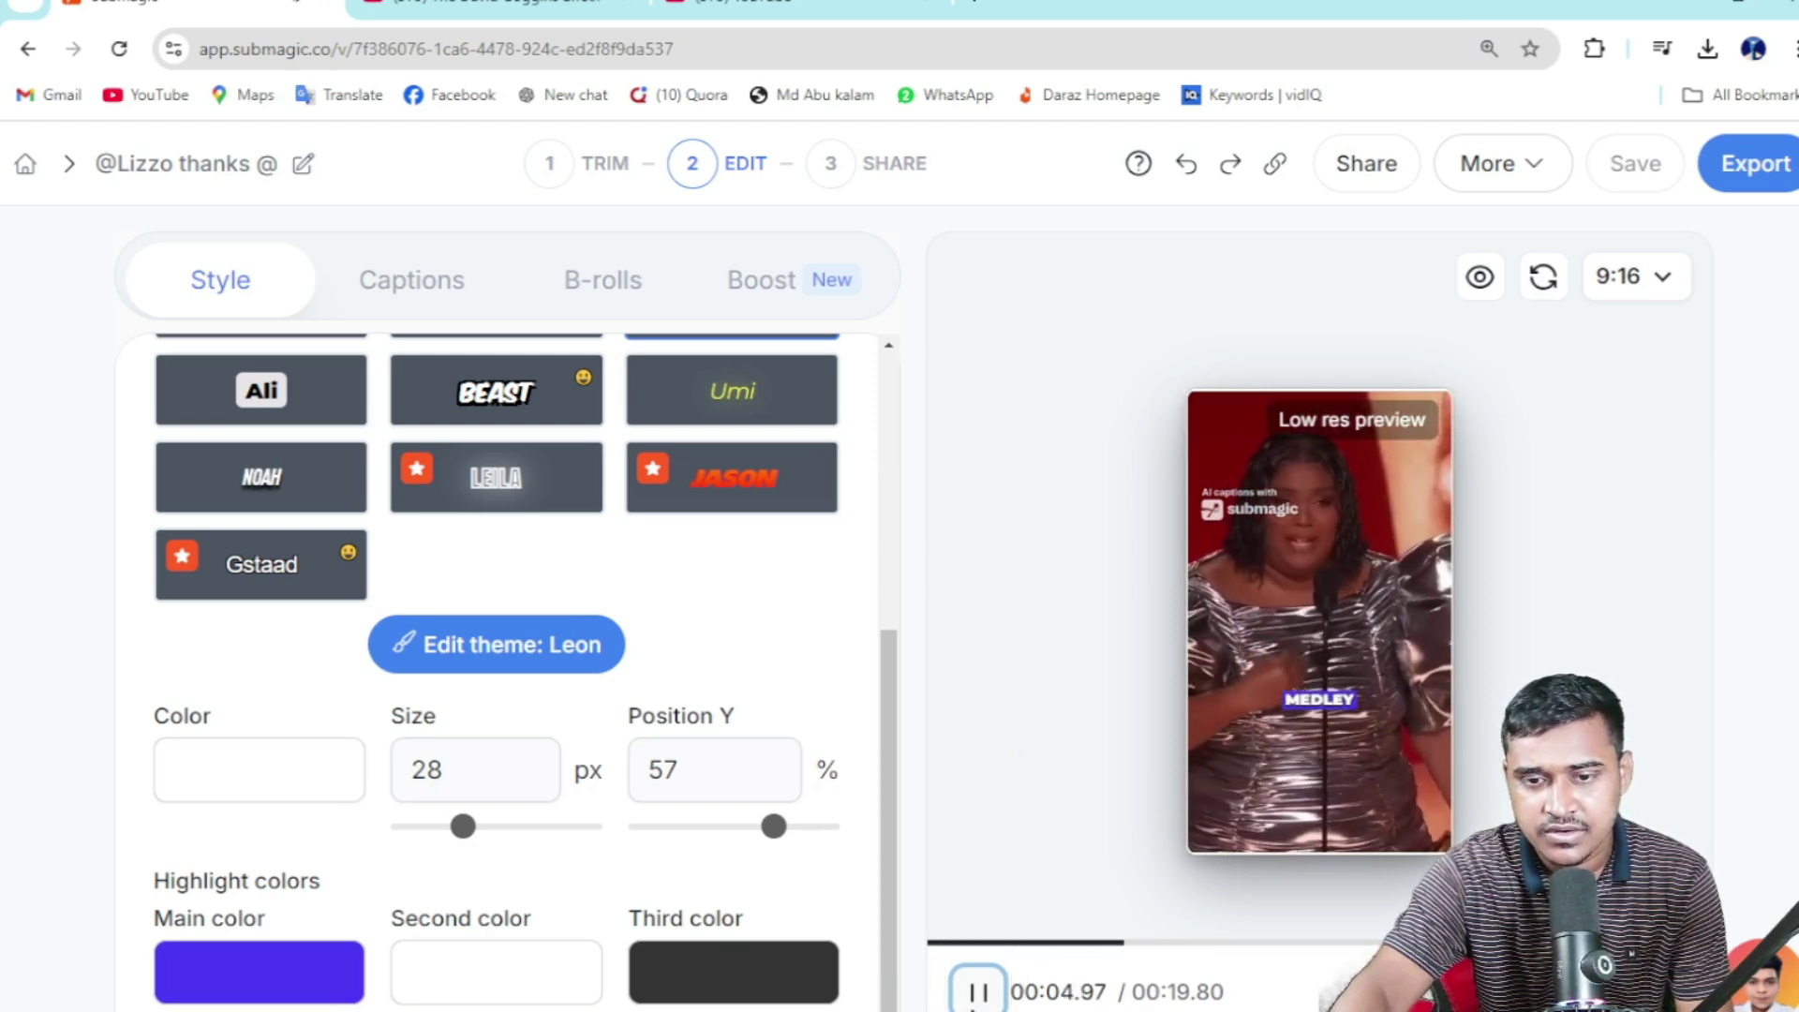
pyautogui.click(1750, 165)
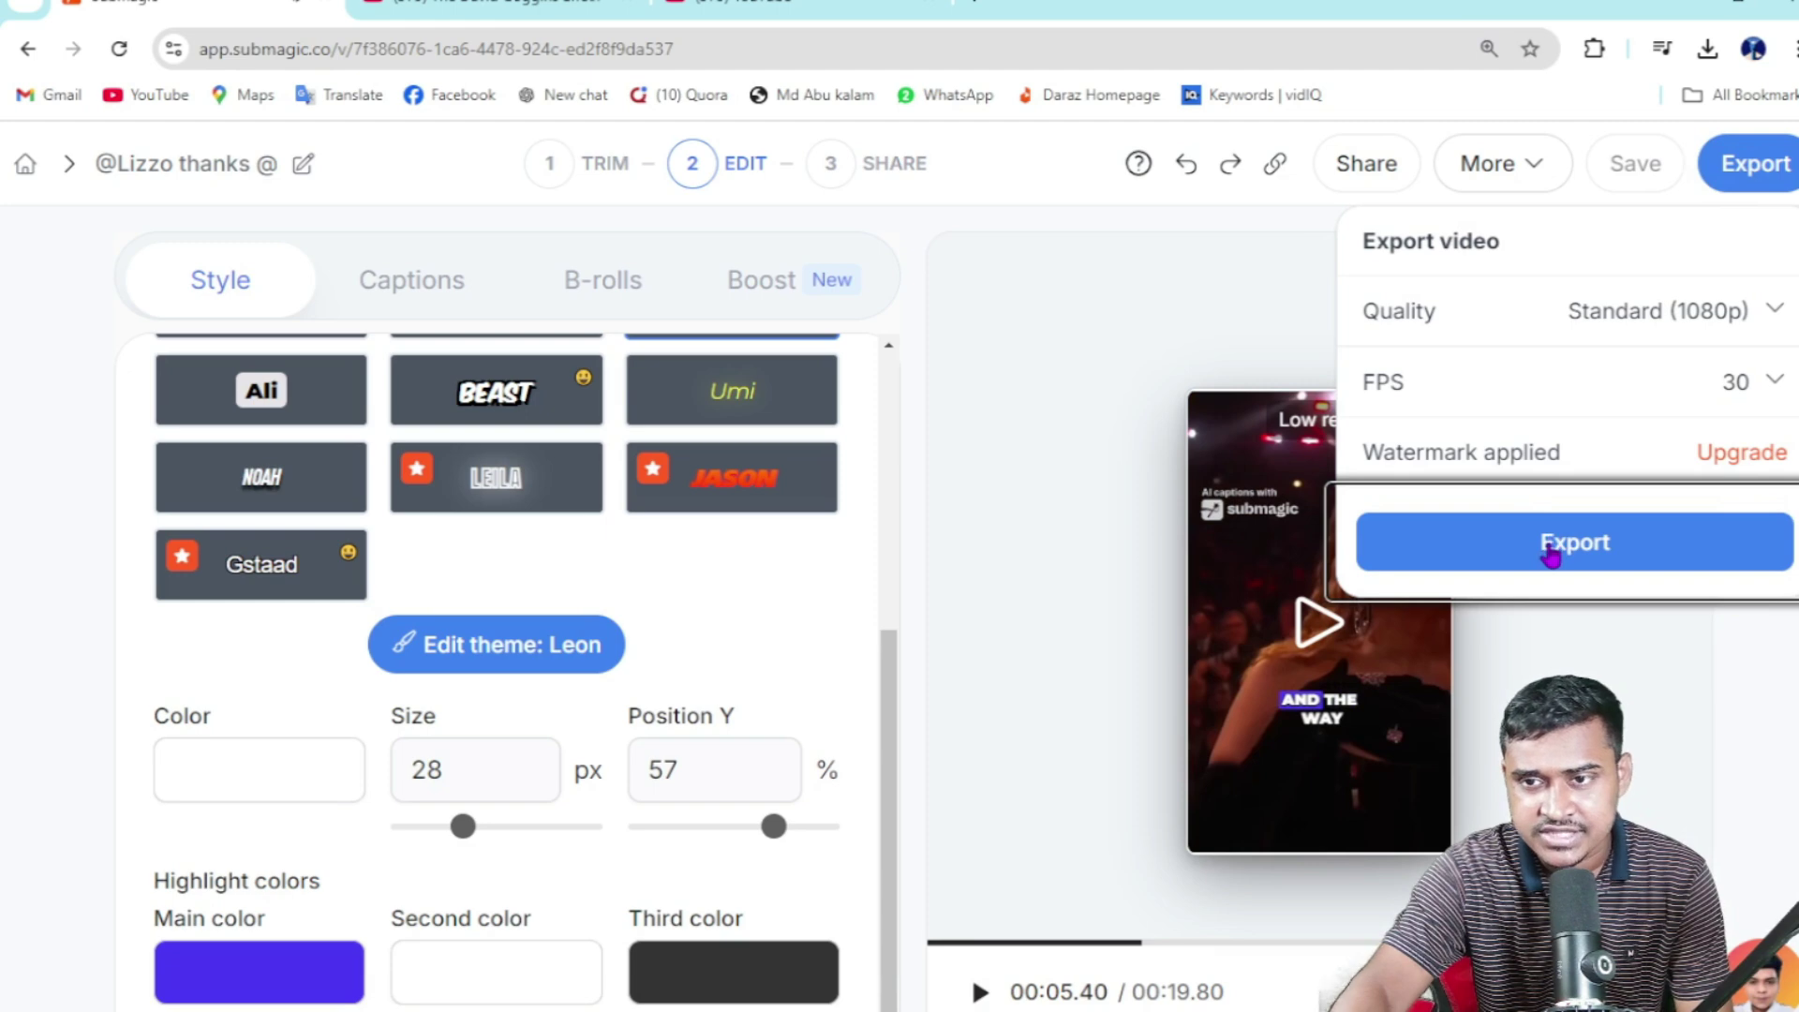
# Export the captioned video at Standard 1080p, 30 FPS
pyautogui.click(1584, 547)
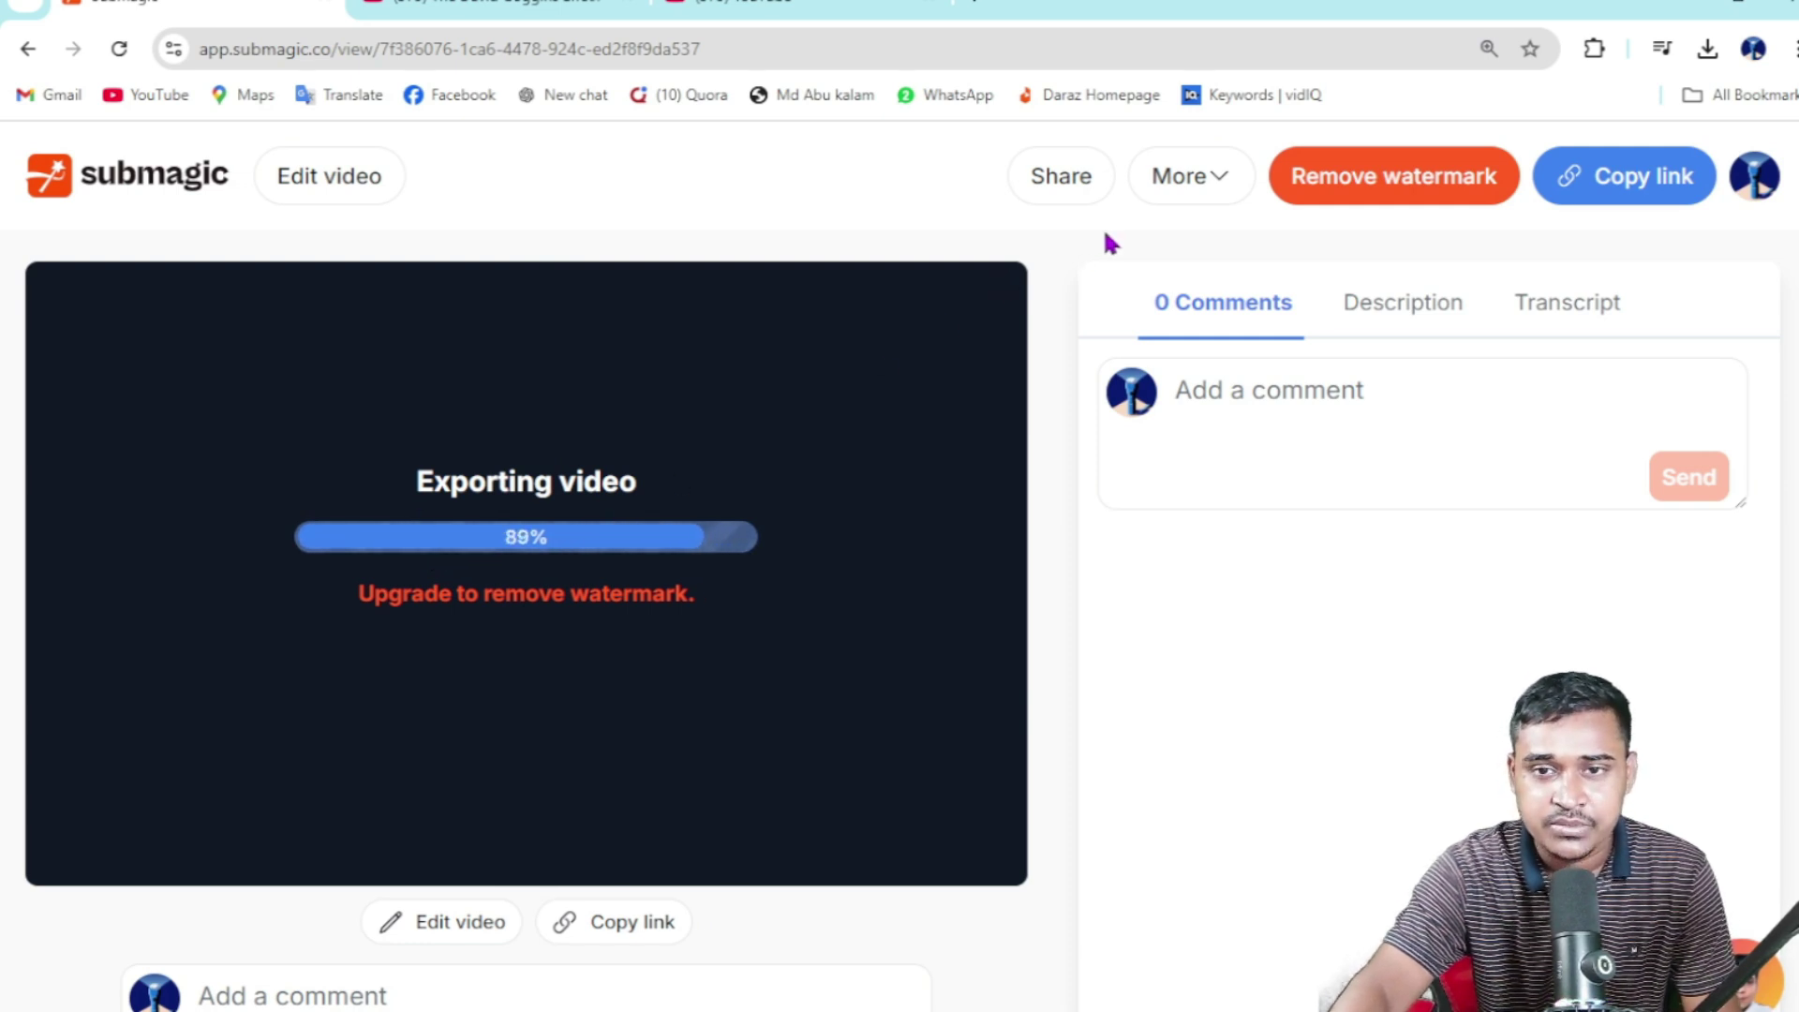
pyautogui.click(1756, 178)
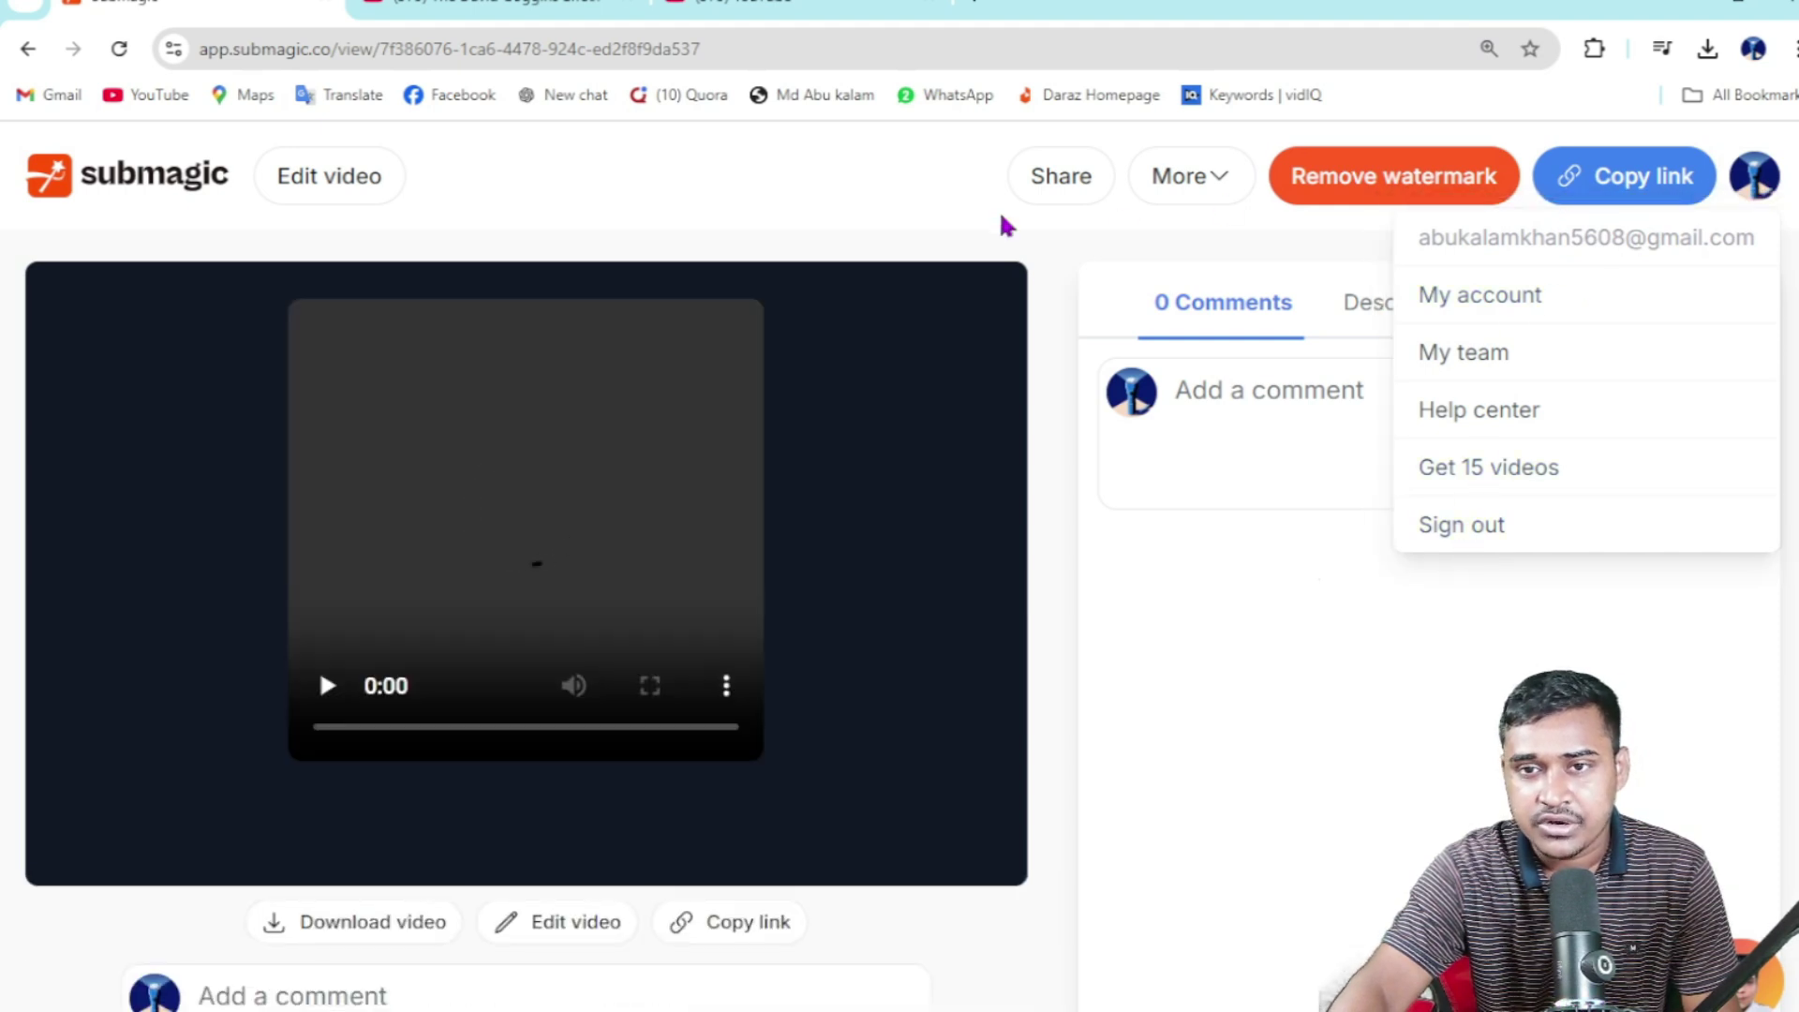
pyautogui.press('Escape')
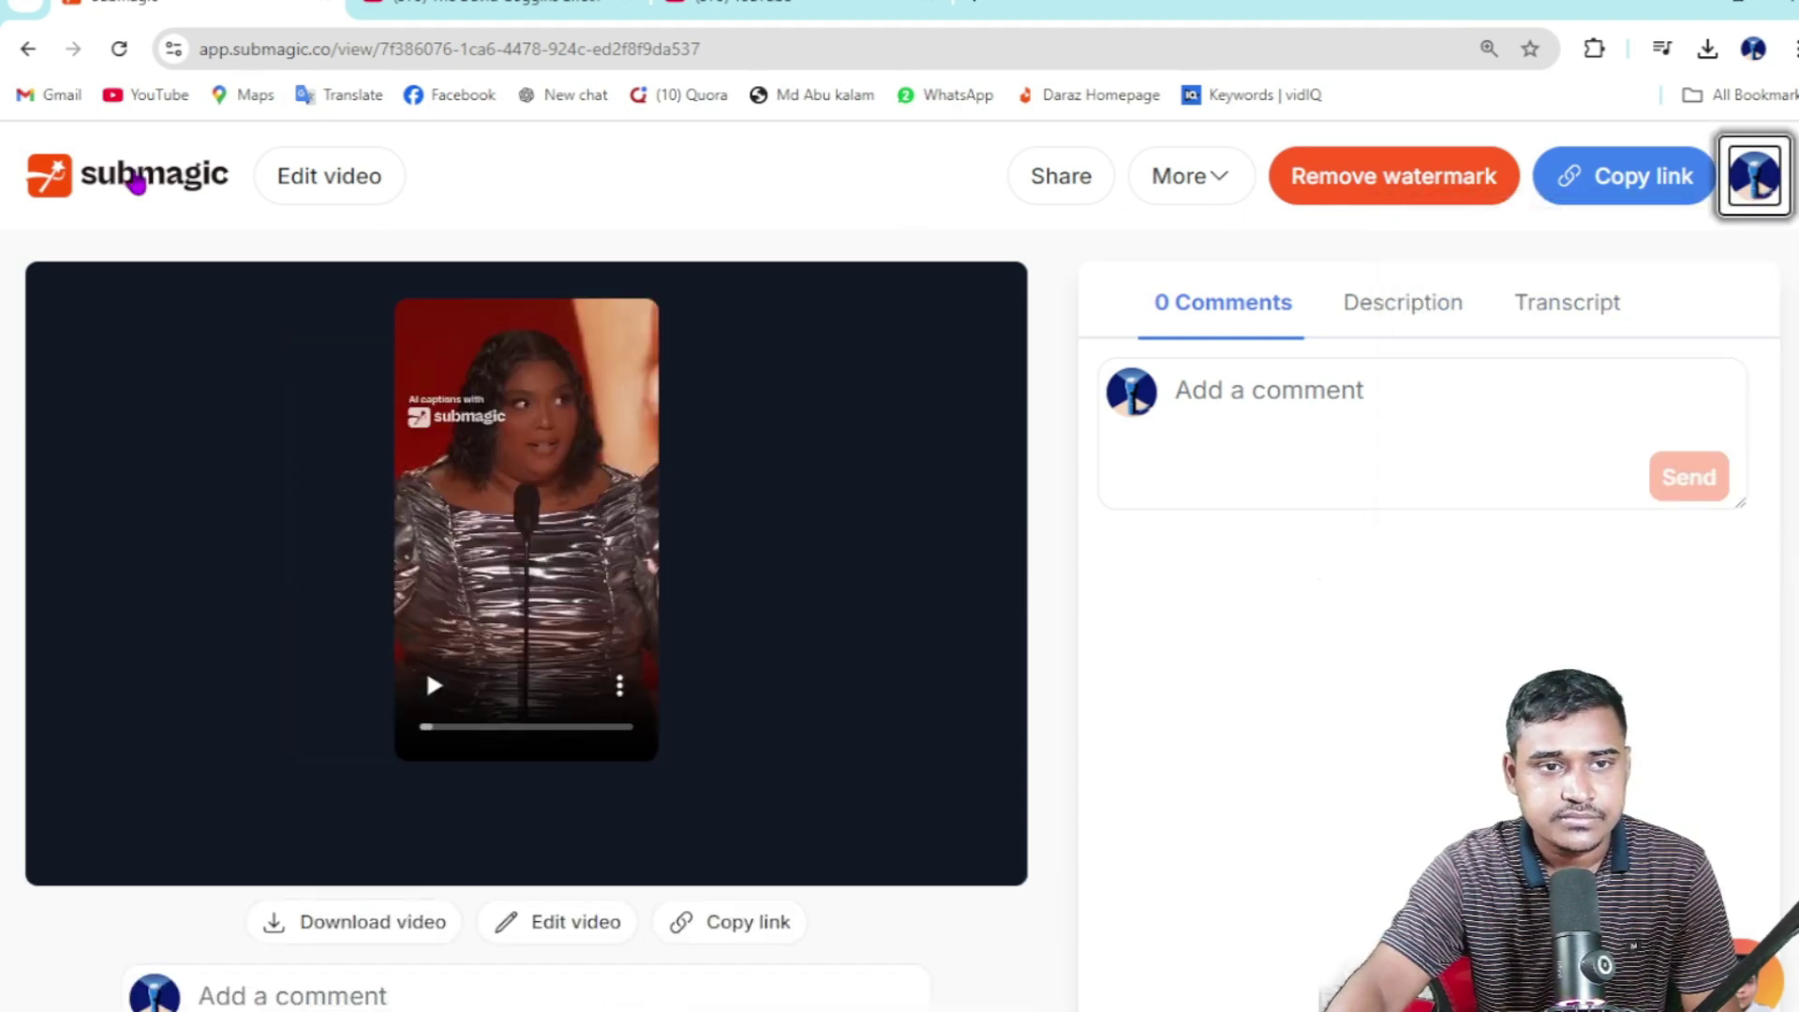
# Open the Submagic home page in a new browser tab
pyautogui.rightClick(152, 189)
pyautogui.click(169, 195)
pyautogui.click(461, 10)
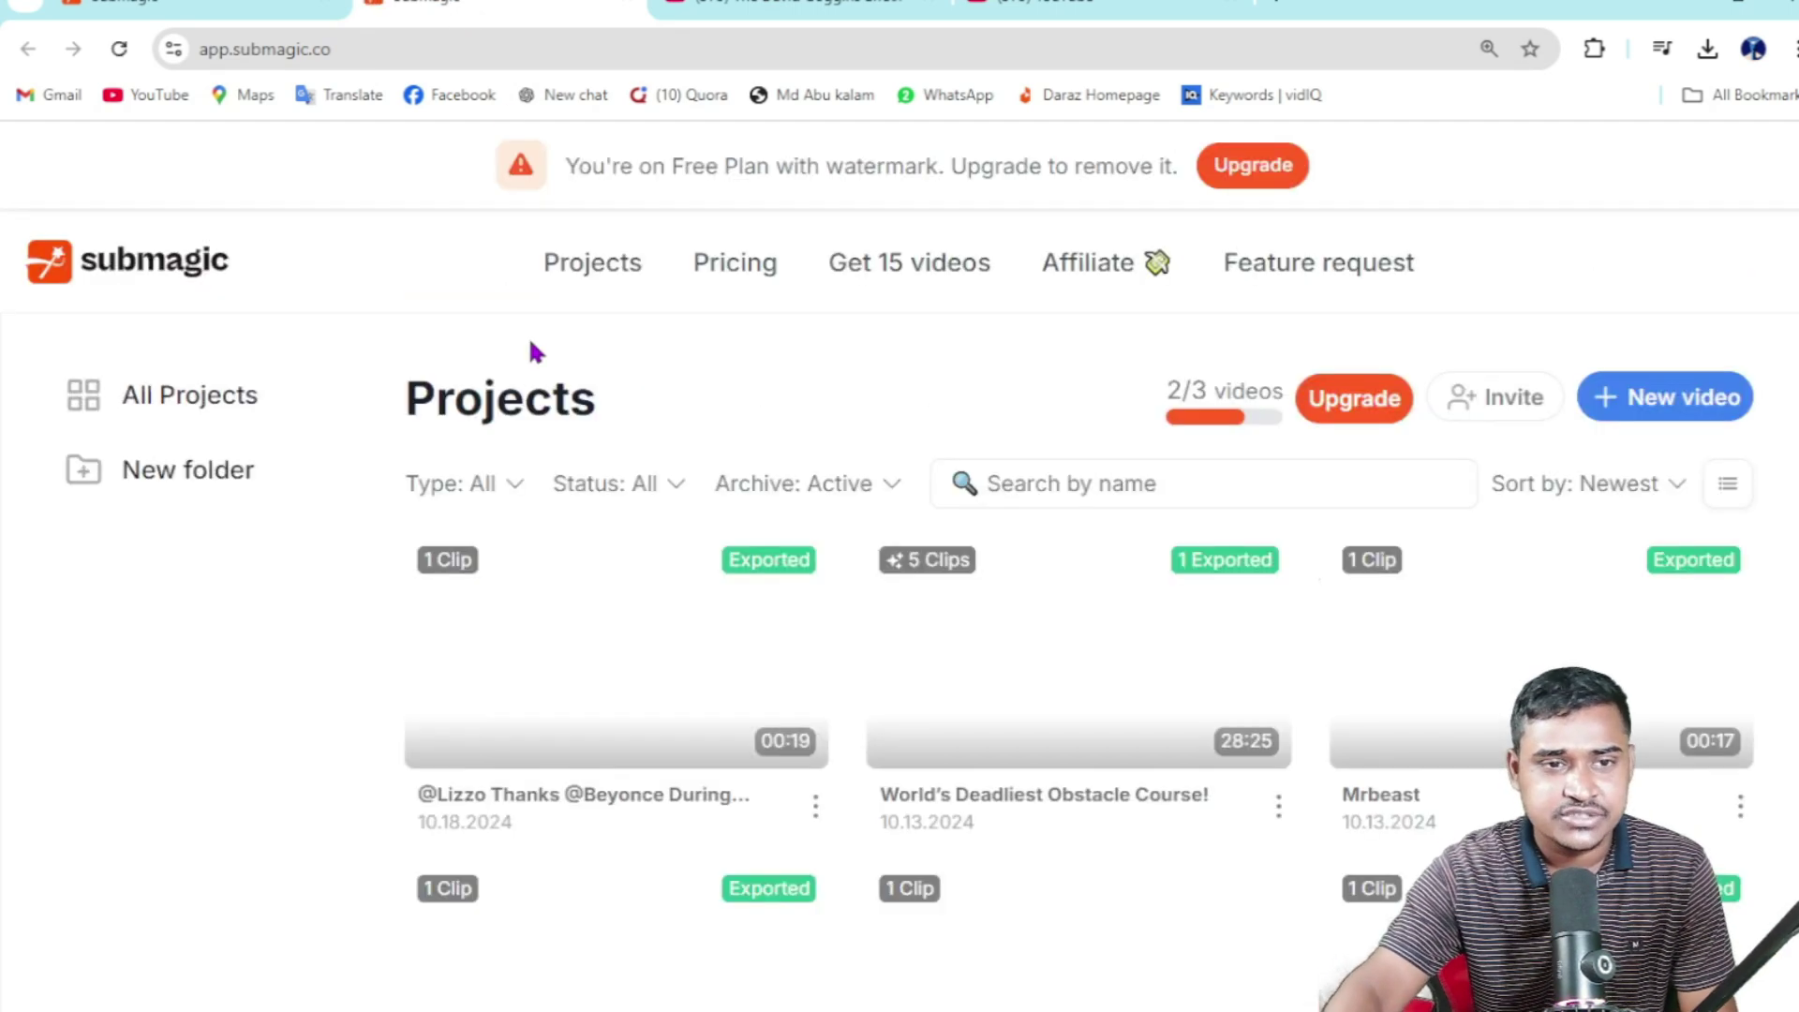
# Review plan features like No watermark and AI Auto Captions on Pricing, then return to the video
pyautogui.click(733, 265)
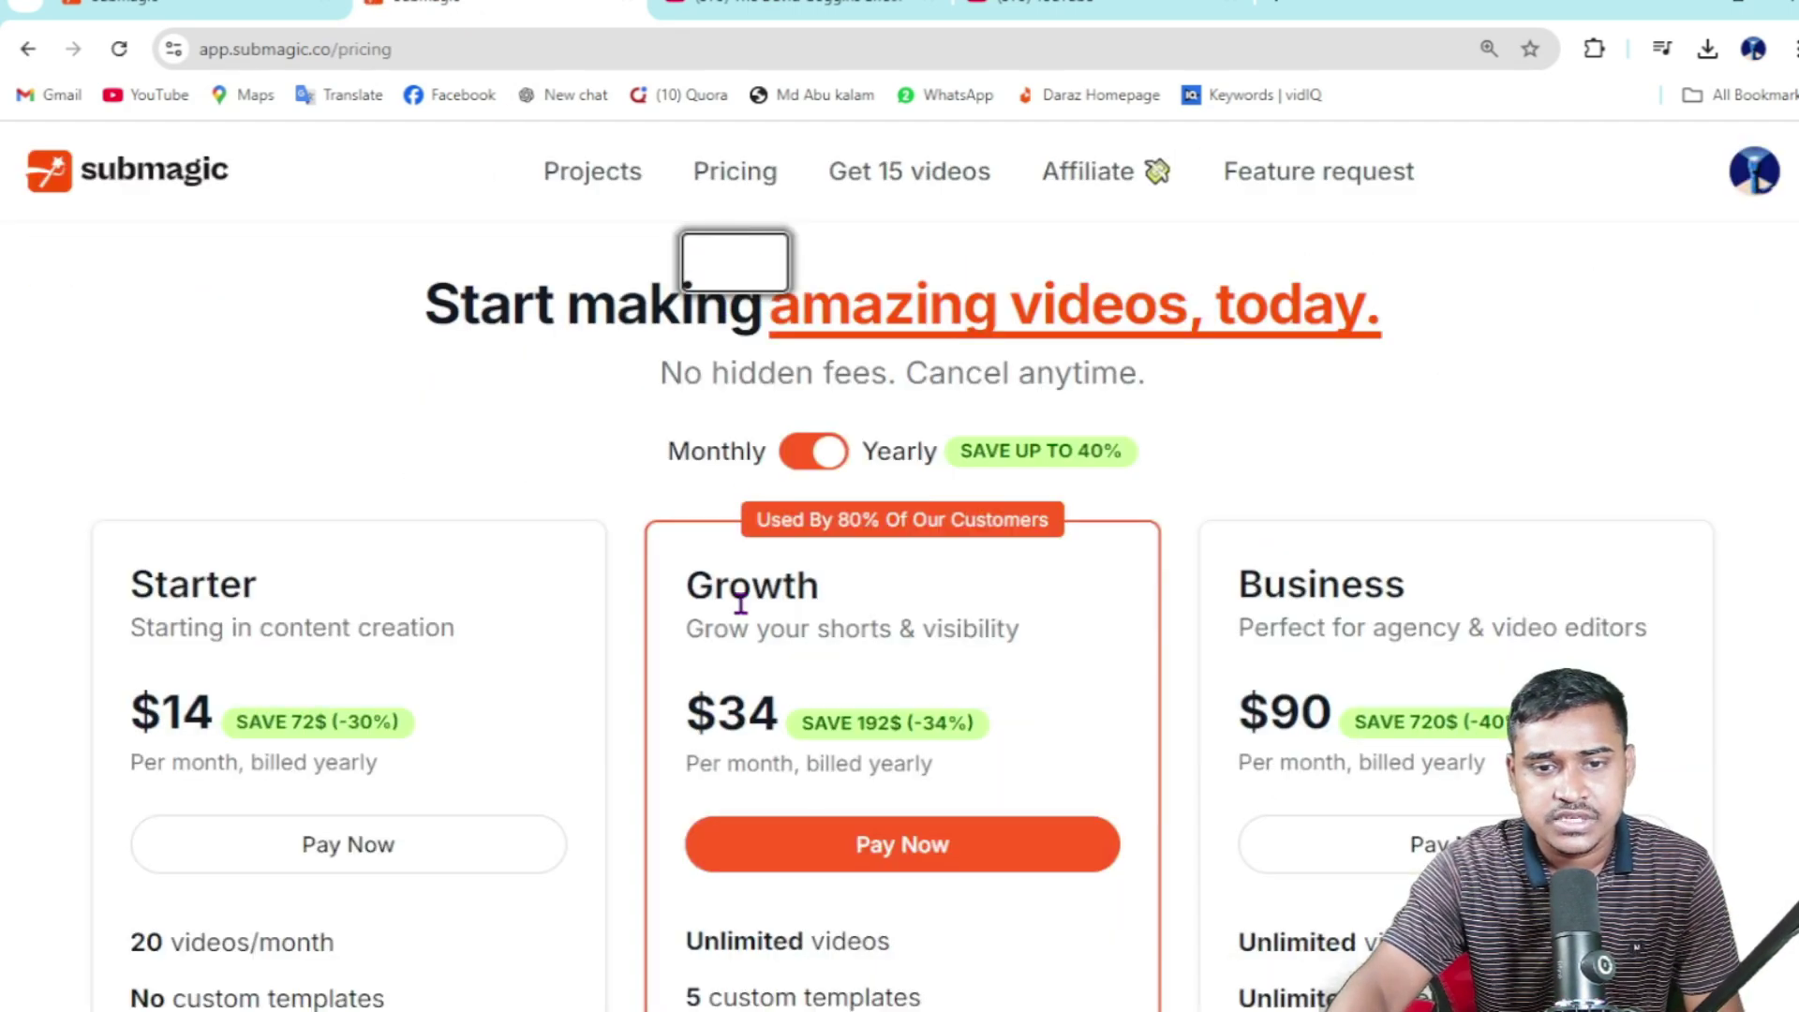
pyautogui.scroll(-4, 731, 609)
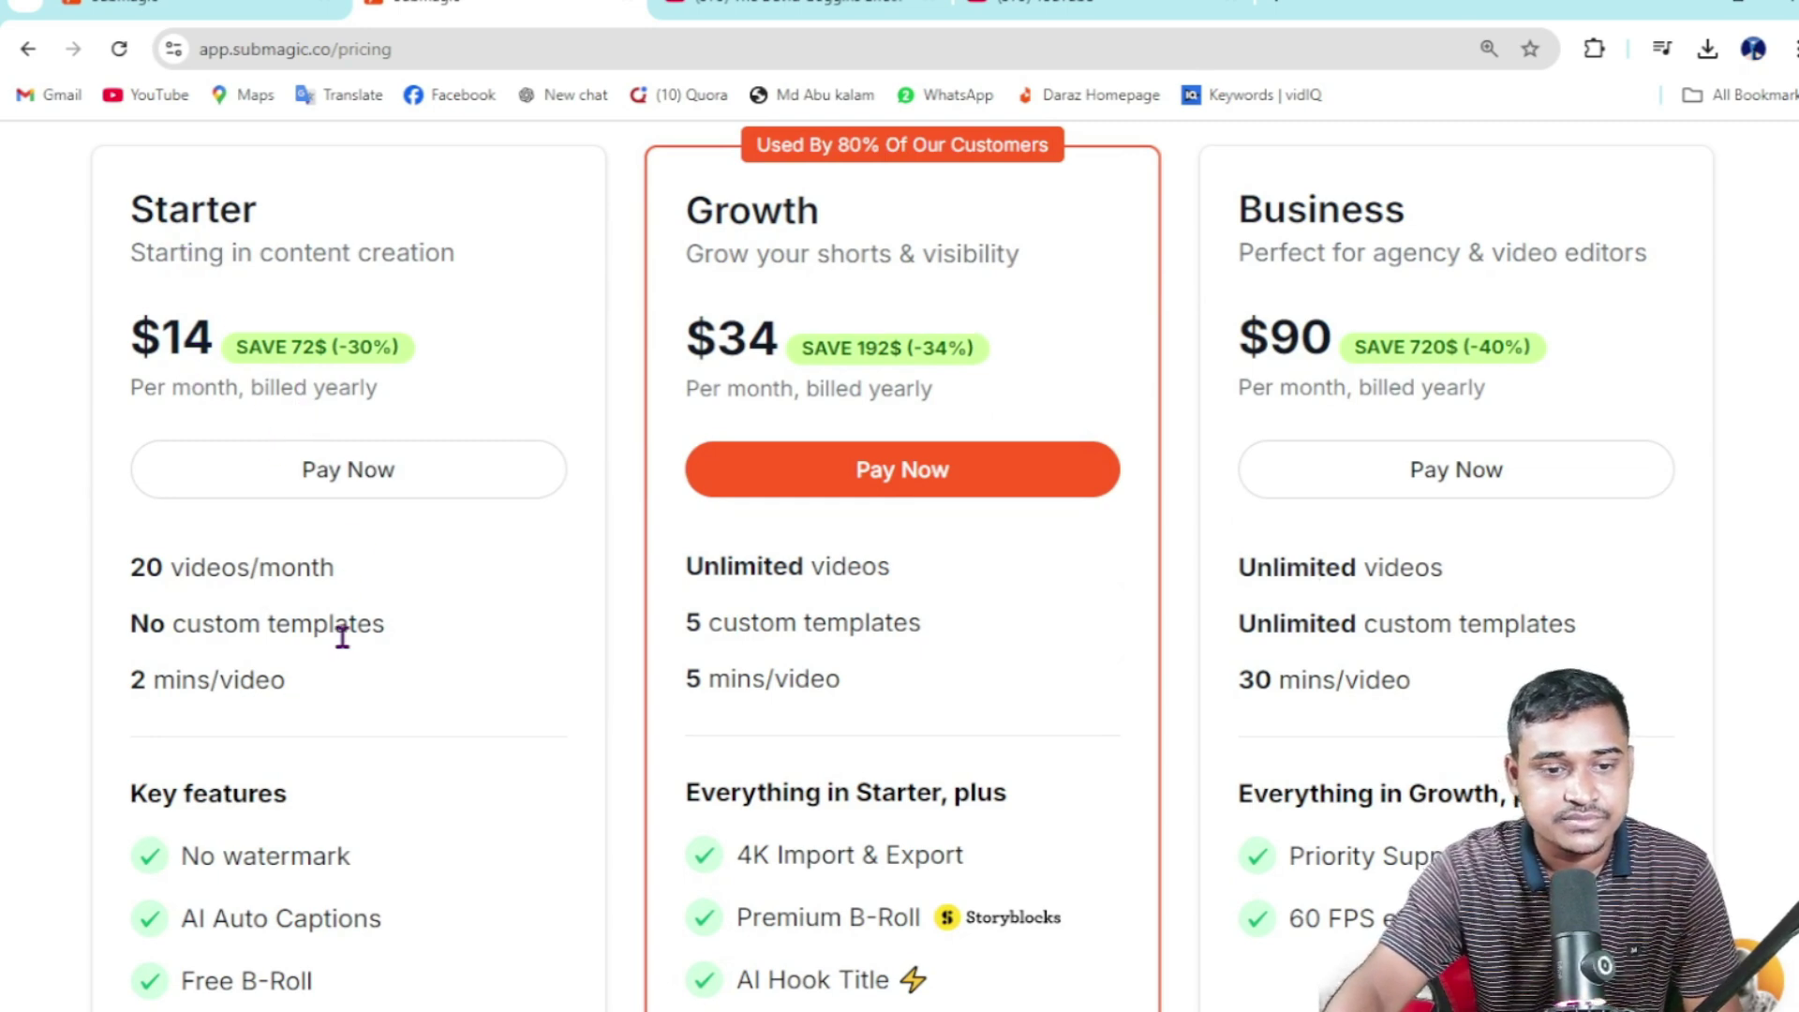
pyautogui.scroll(-4, 342, 636)
pyautogui.moveTo(192, 480); pyautogui.dragTo(386, 491)
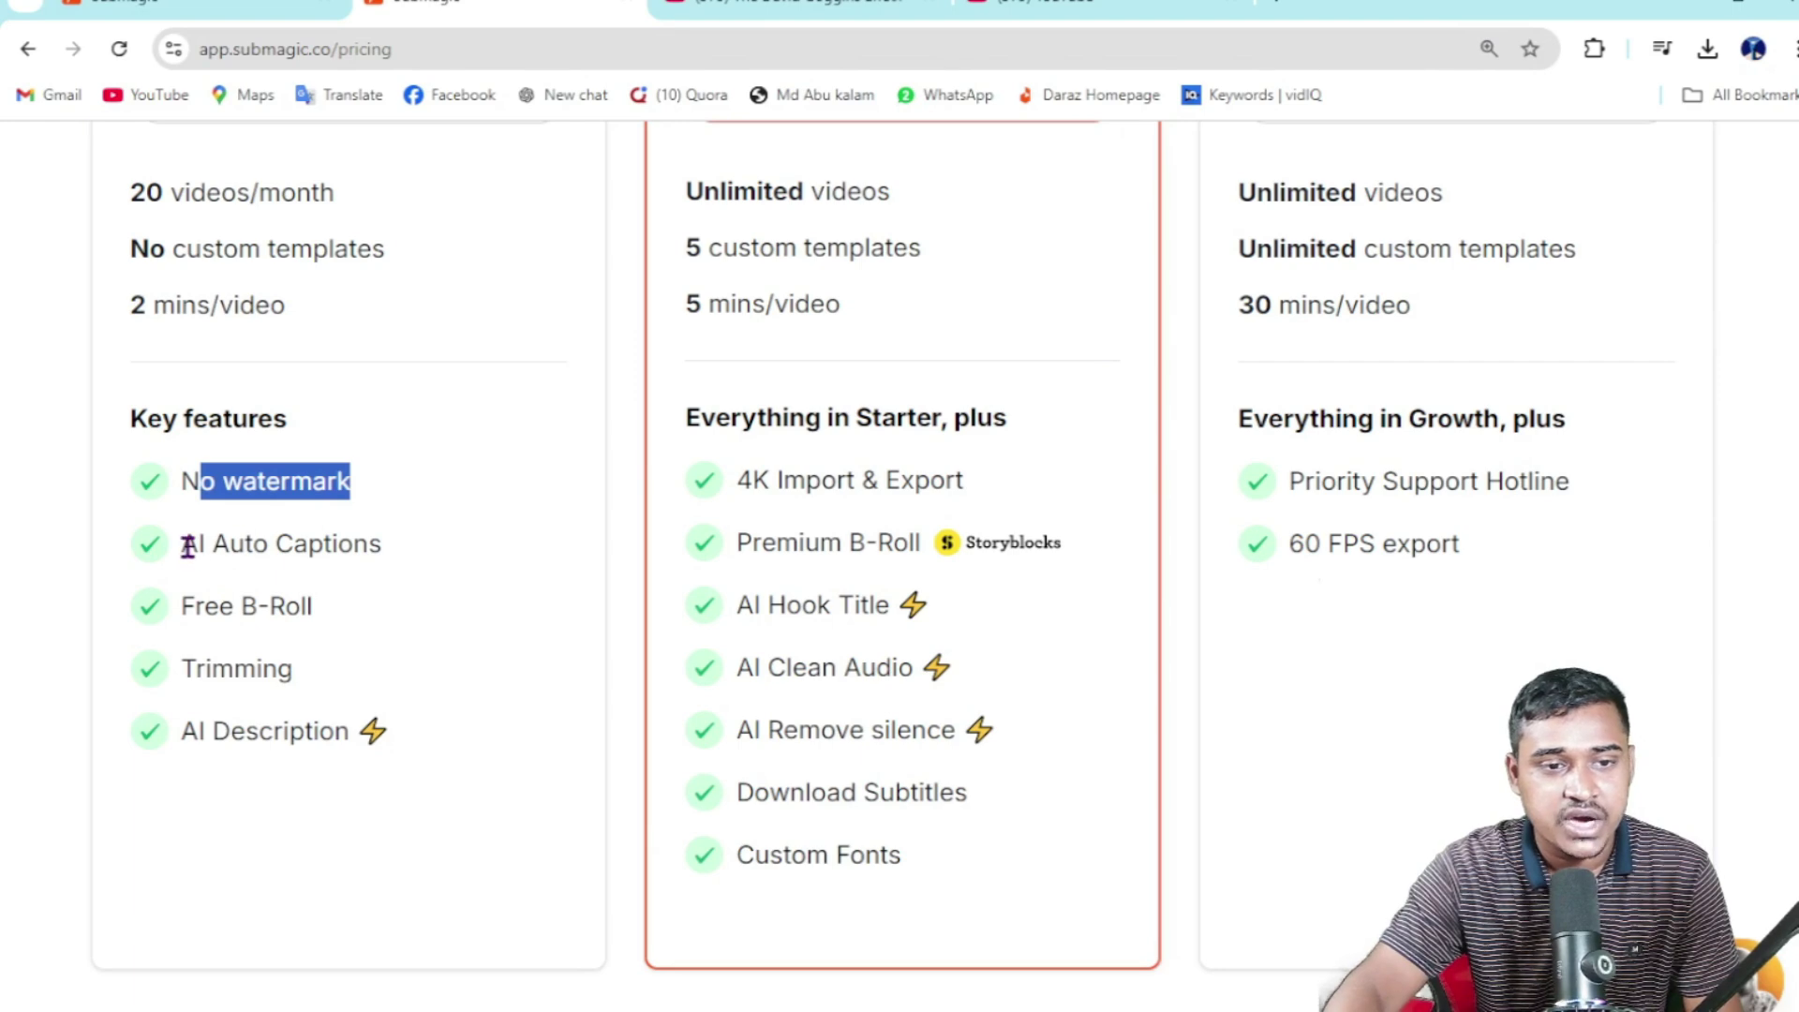
pyautogui.moveTo(185, 543); pyautogui.dragTo(408, 559)
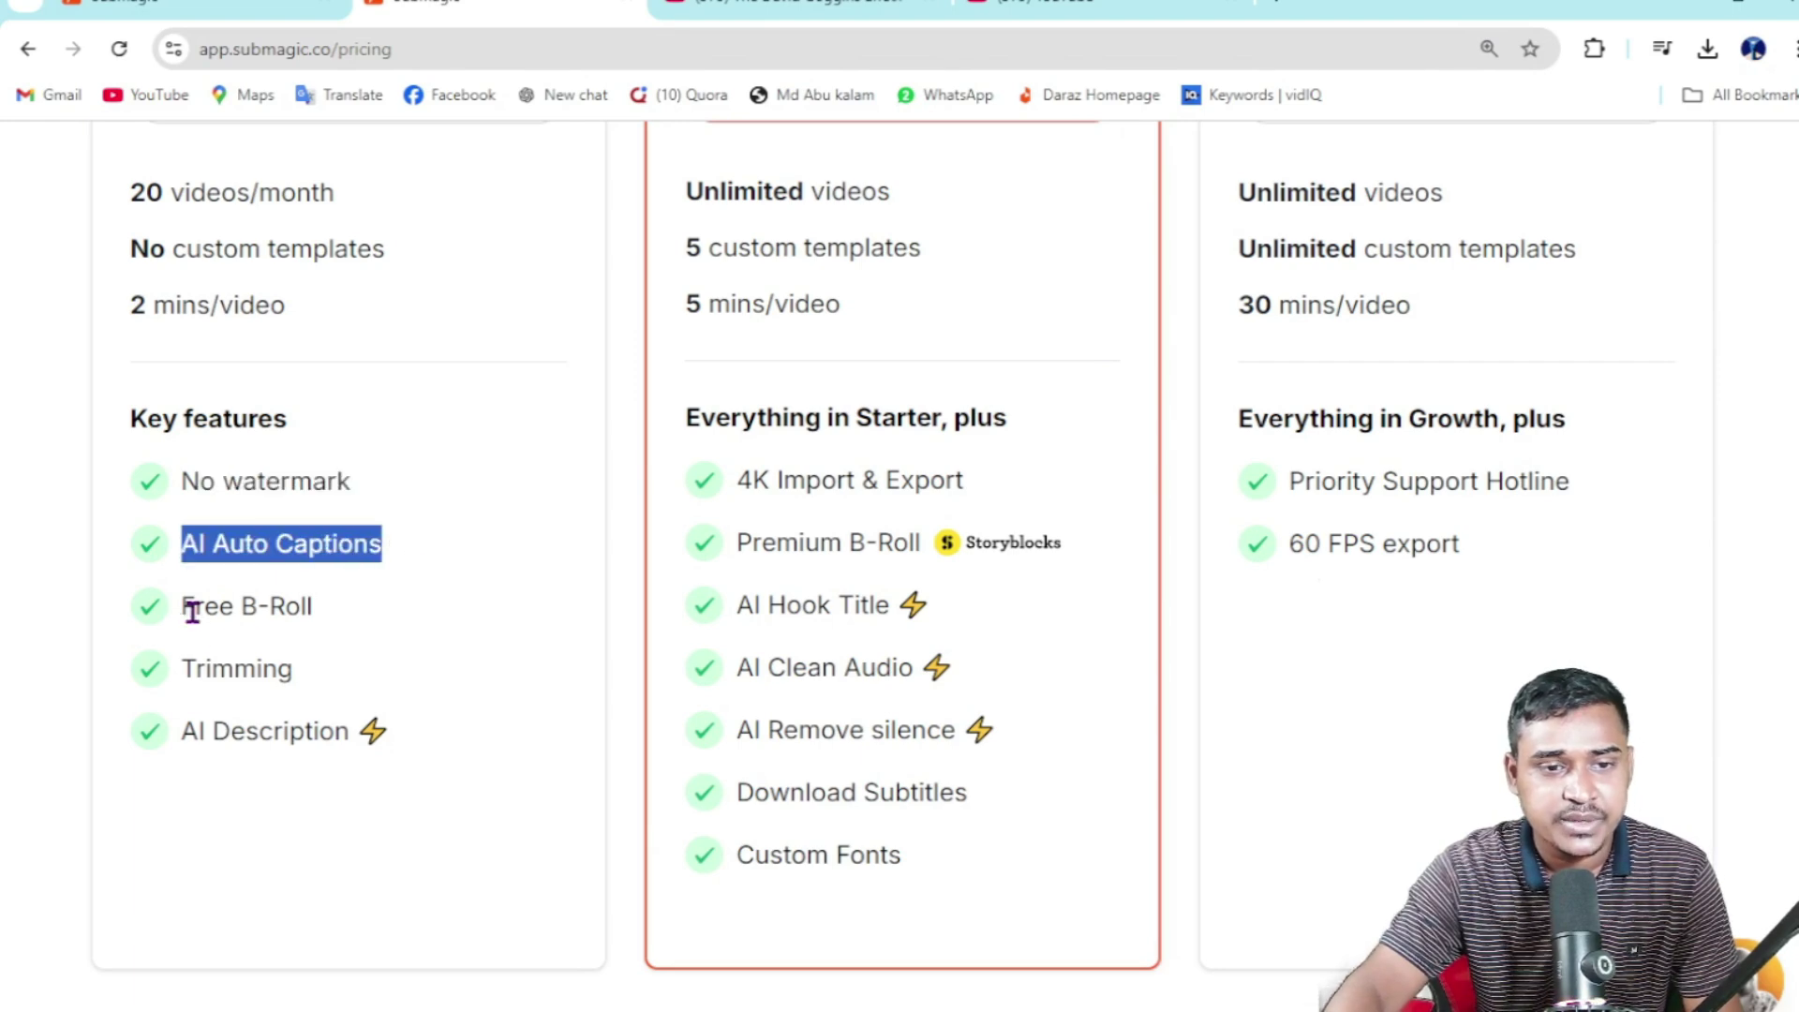
pyautogui.moveTo(194, 607); pyautogui.dragTo(301, 610)
pyautogui.moveTo(187, 670); pyautogui.dragTo(357, 731)
pyautogui.scroll(5, 279, 424)
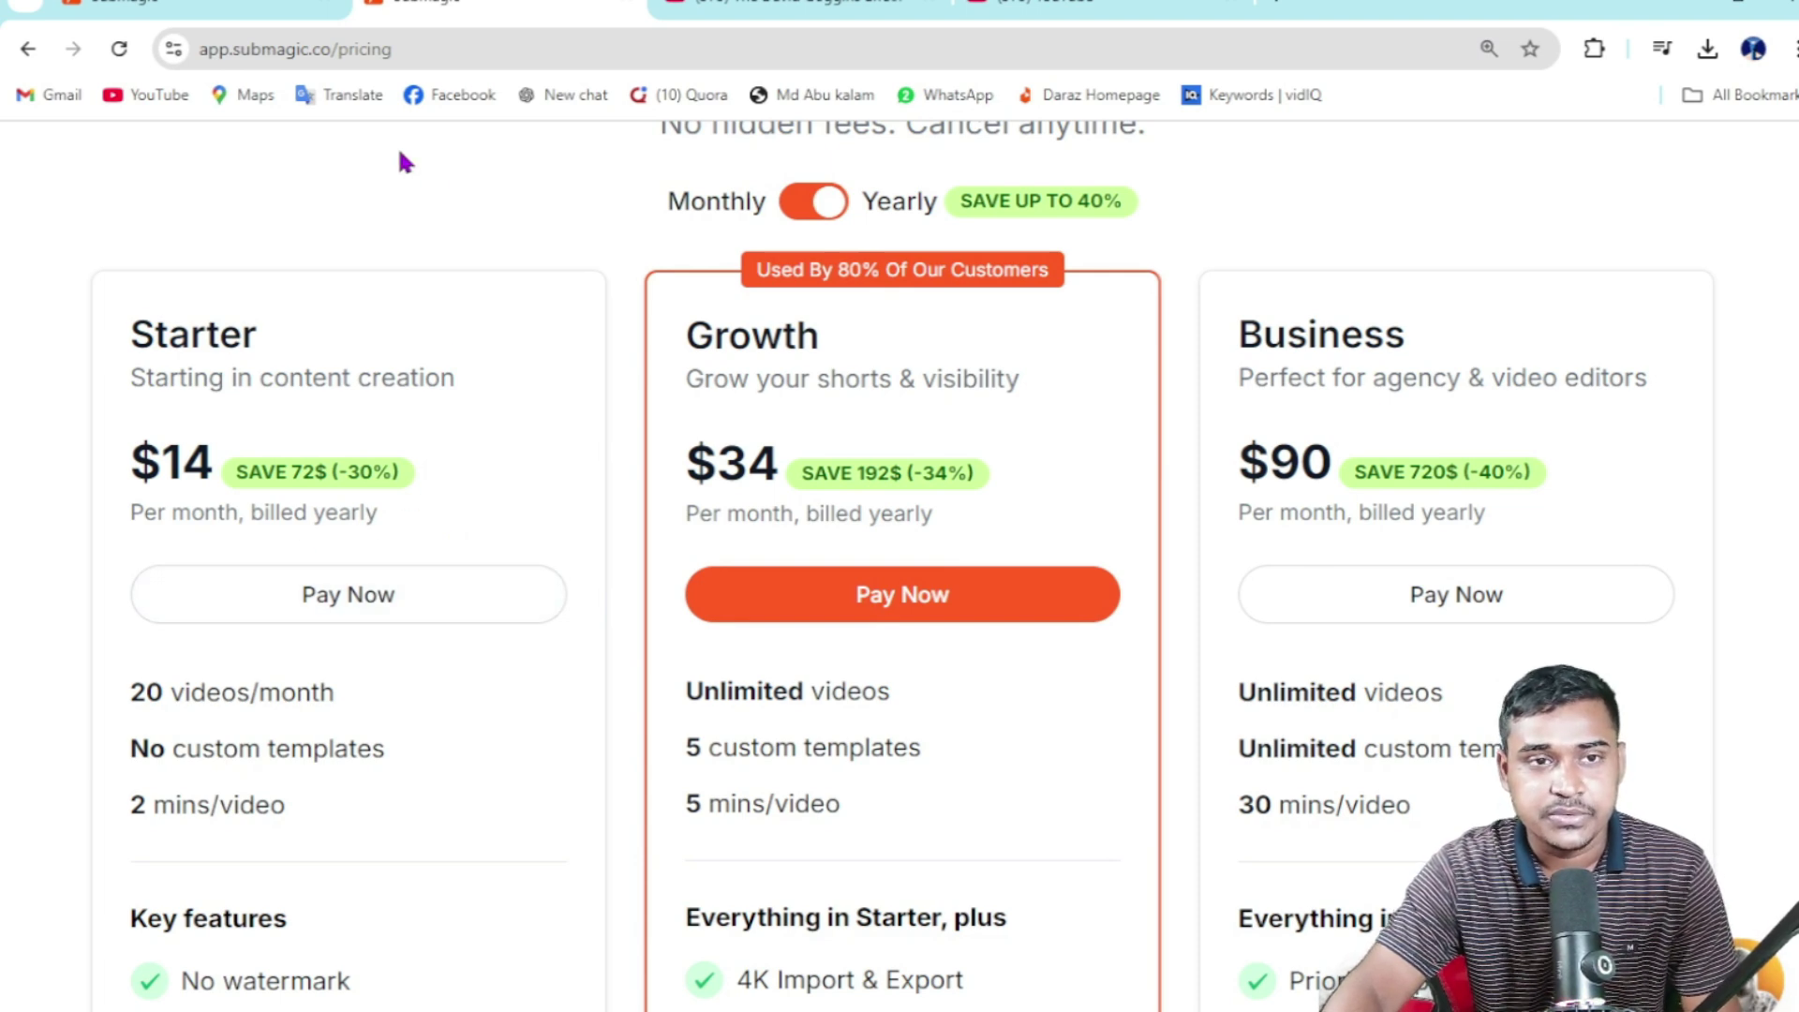
pyautogui.click(279, 7)
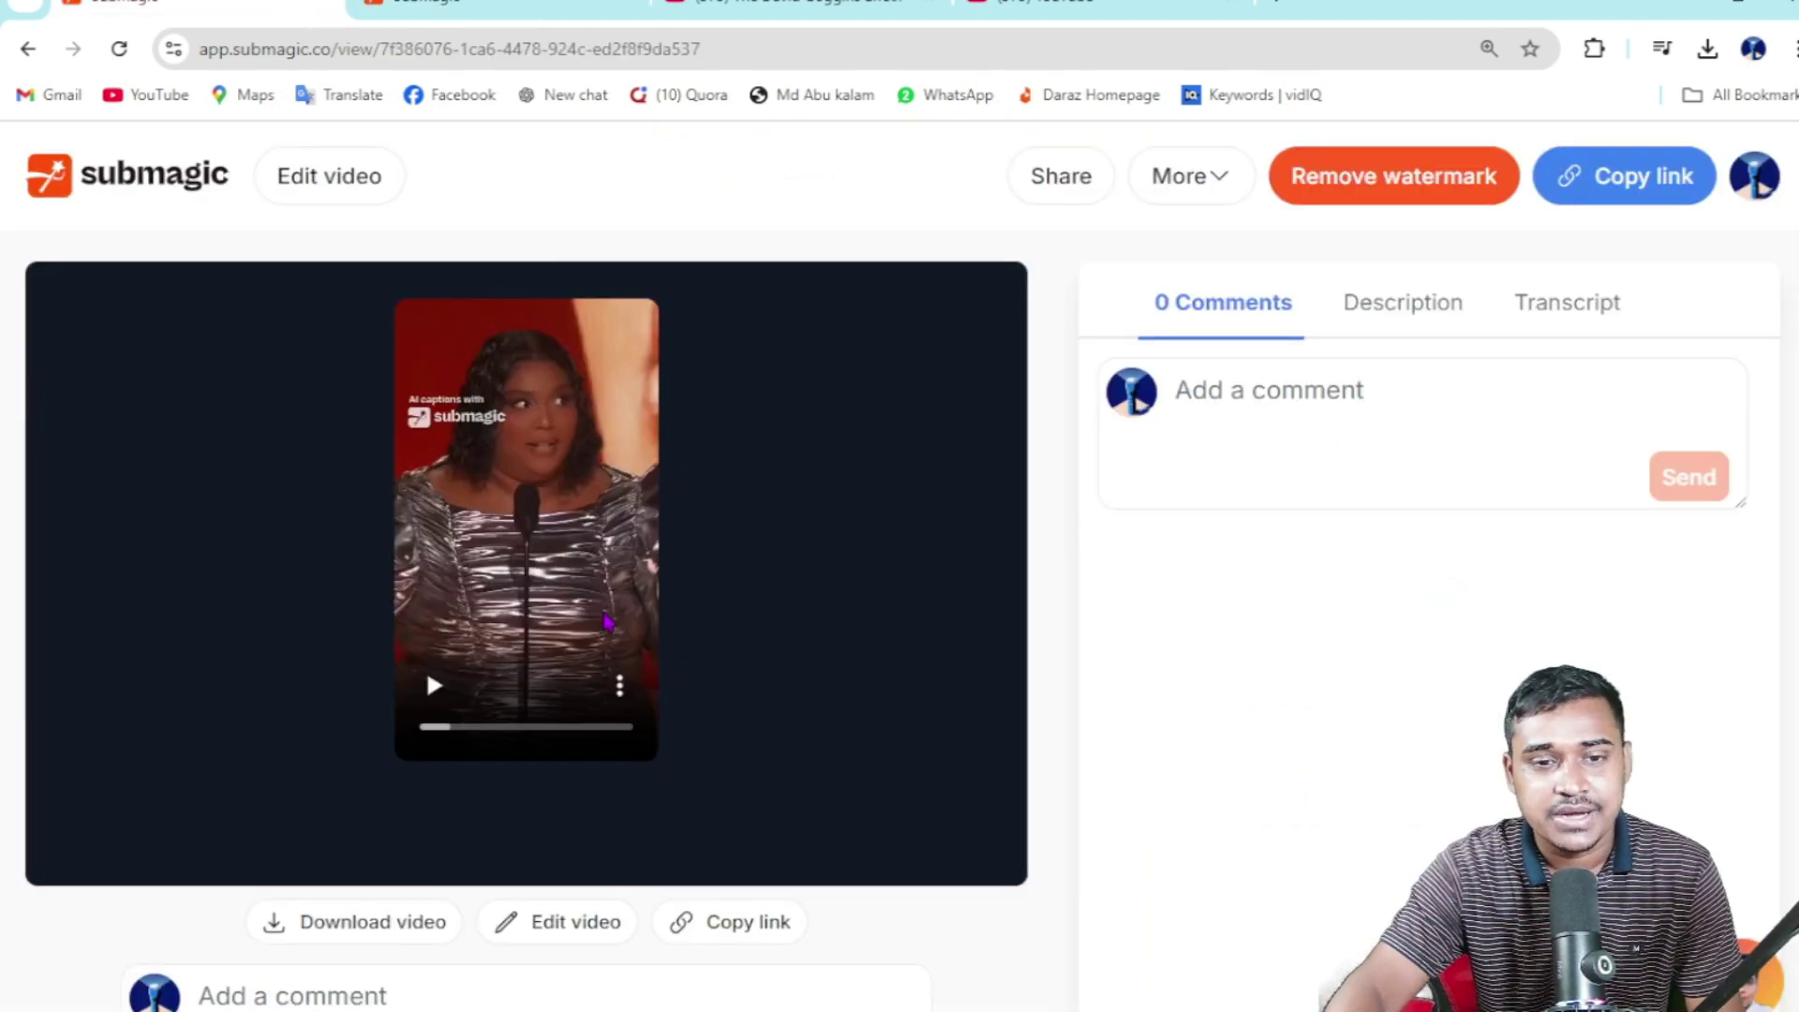
# Download the captioned Lizzo clip as a 13.0 MB MP4 and check its progress
pyautogui.click(621, 700)
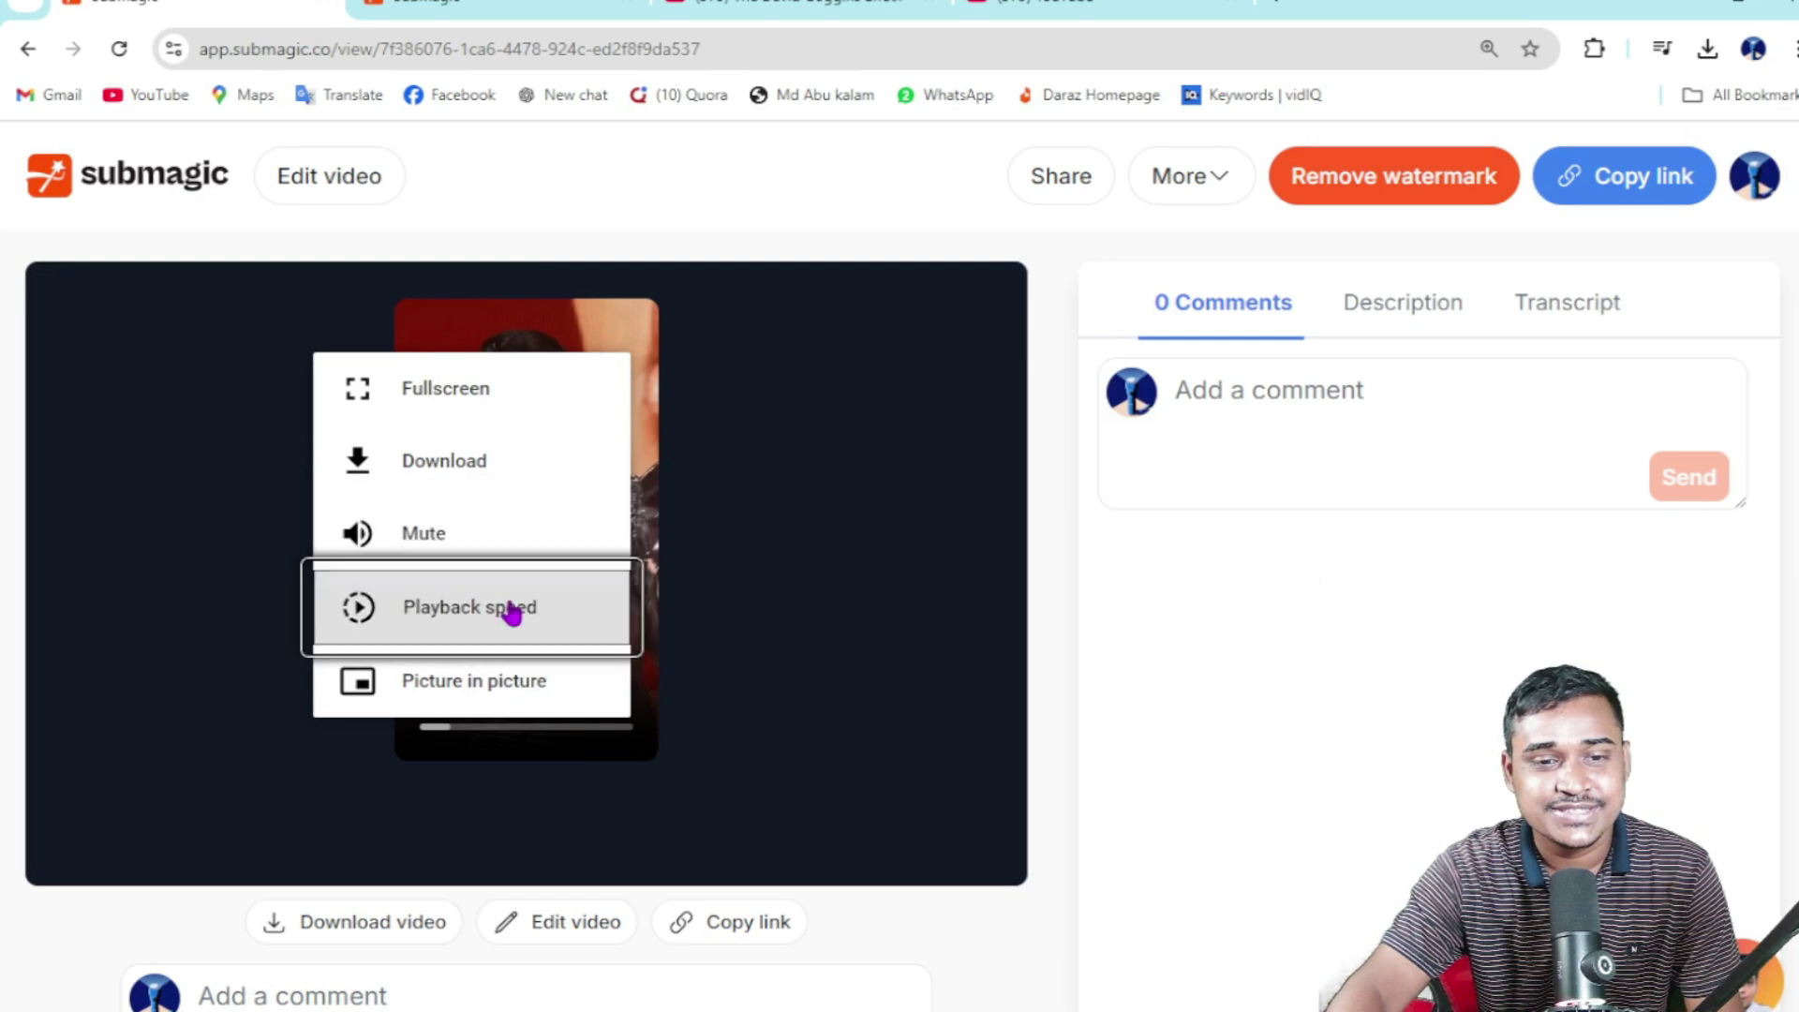
pyautogui.click(474, 462)
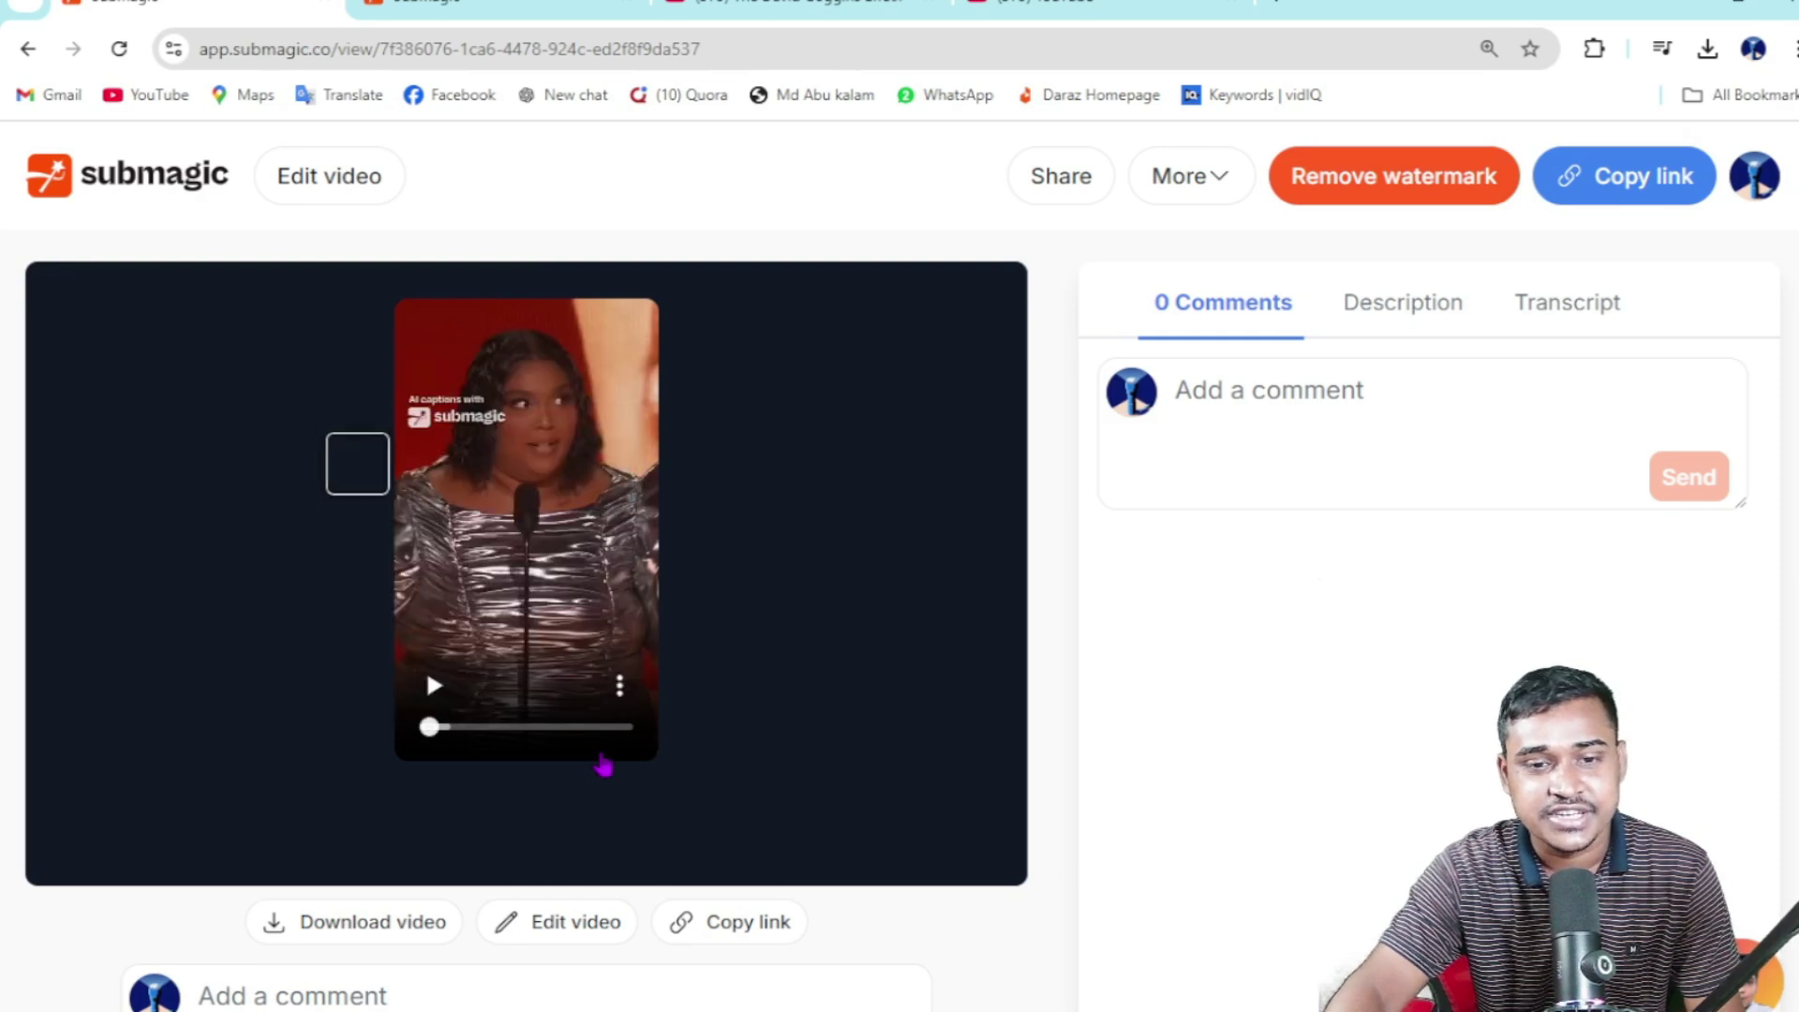
pyautogui.click(1718, 54)
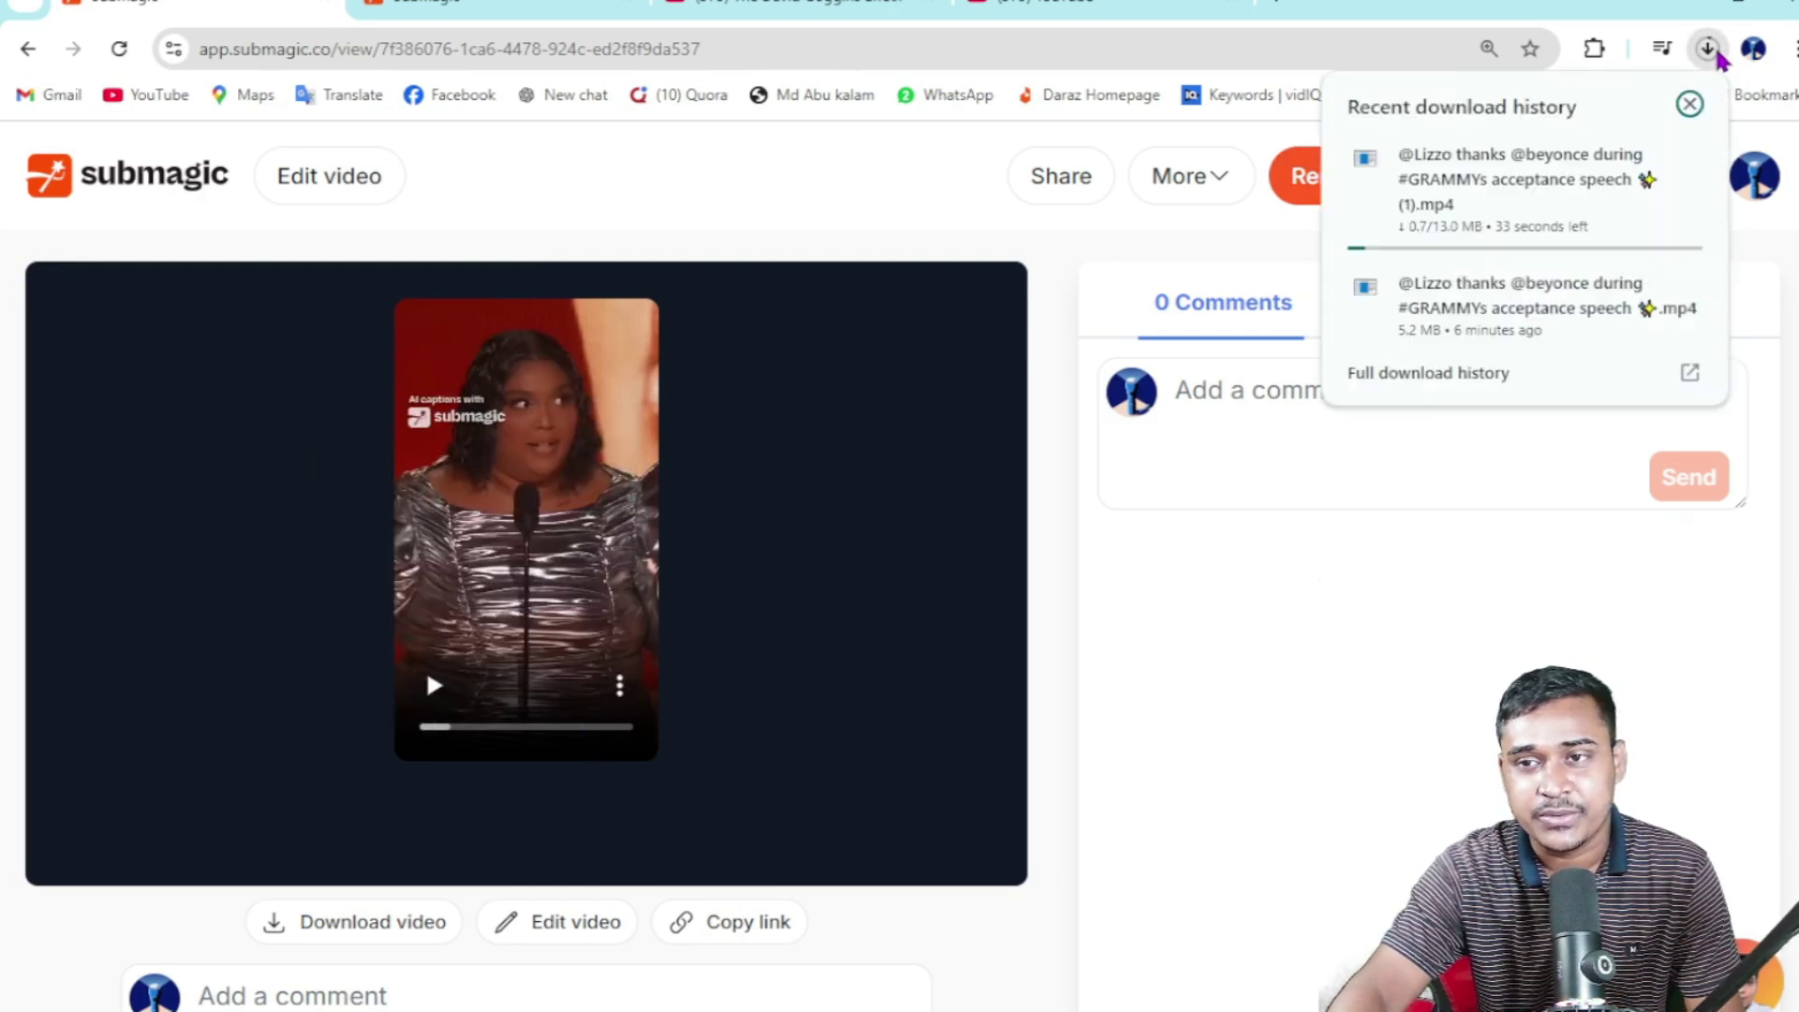